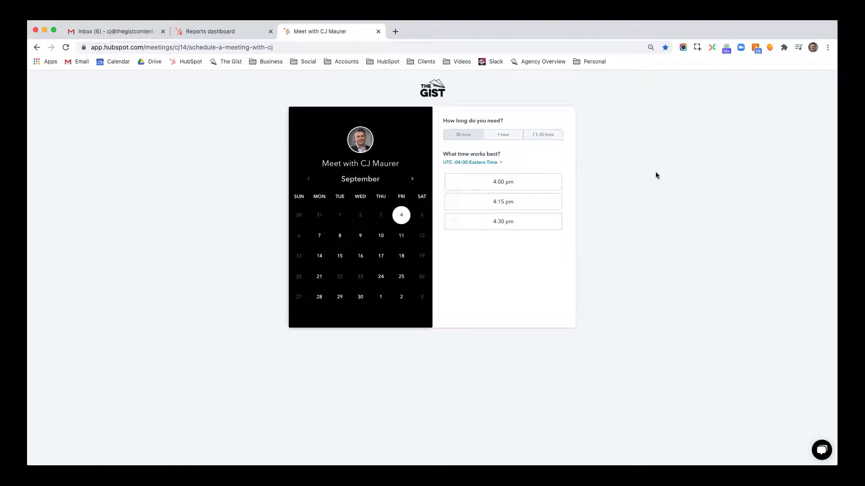
Pick September 16, review the 4:00 pm slot's confirmation form questions, then return to the calendar
{"action": "left_click", "coordinate": [360, 256]}
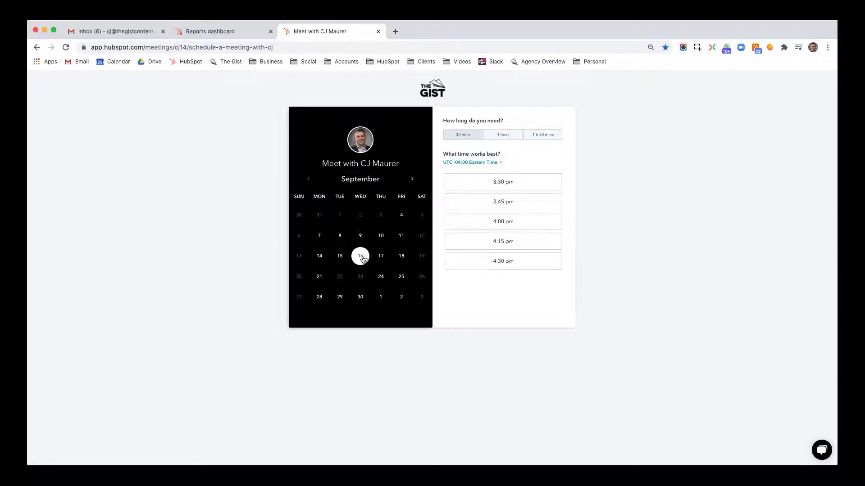
{"action": "left_click", "coordinate": [475, 222]}
{"action": "scroll", "coordinate": [430, 238], "scroll_direction": "down", "scroll_amount": 1}
{"action": "scroll", "coordinate": [426, 234], "scroll_direction": "up", "scroll_amount": 1}
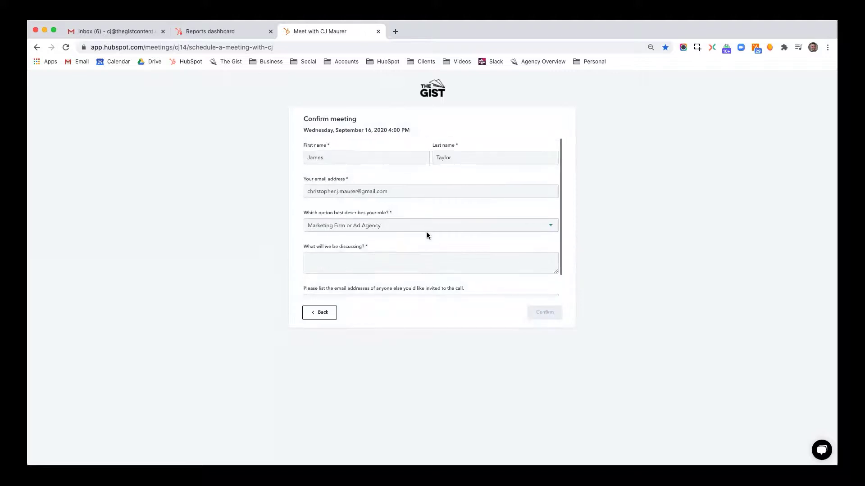
{"action": "left_click", "coordinate": [331, 313]}
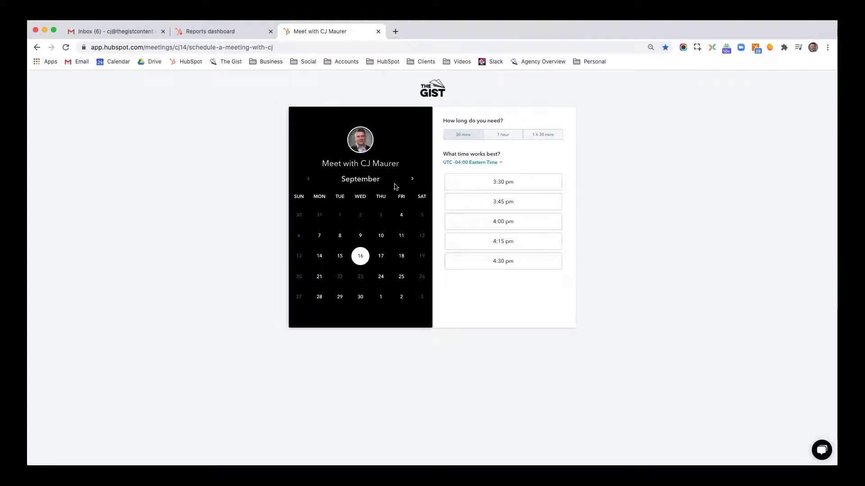
From the Reports dashboard tab, open Meetings under the Sales menu
{"action": "left_click", "coordinate": [215, 33]}
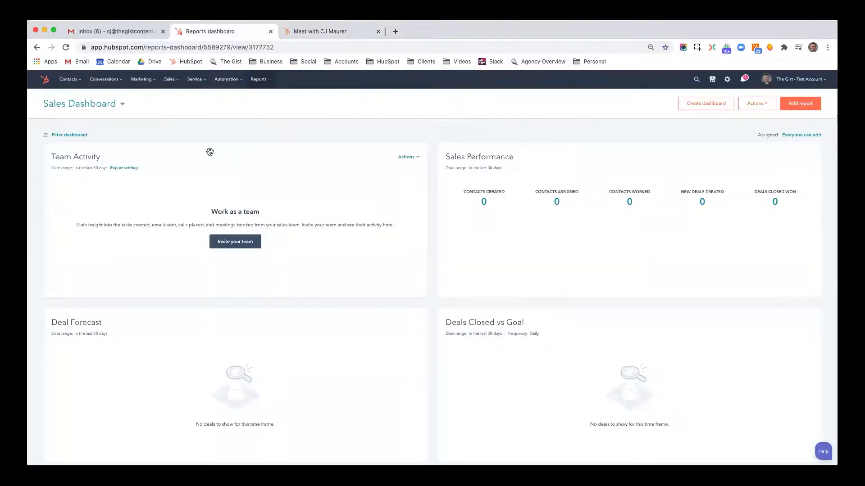
{"action": "left_click", "coordinate": [170, 79]}
{"action": "left_click", "coordinate": [176, 153]}
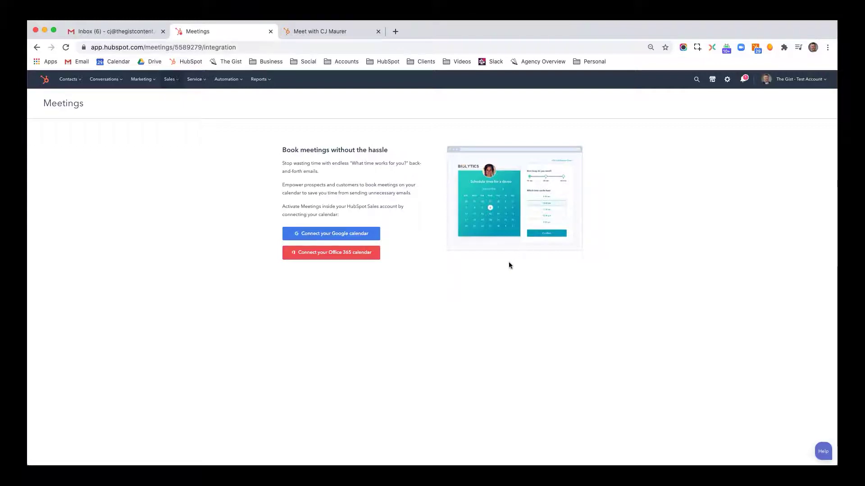
Connect the work Google account's calendar to HubSpot, accepting the terms and allowing access
{"action": "left_click", "coordinate": [361, 234]}
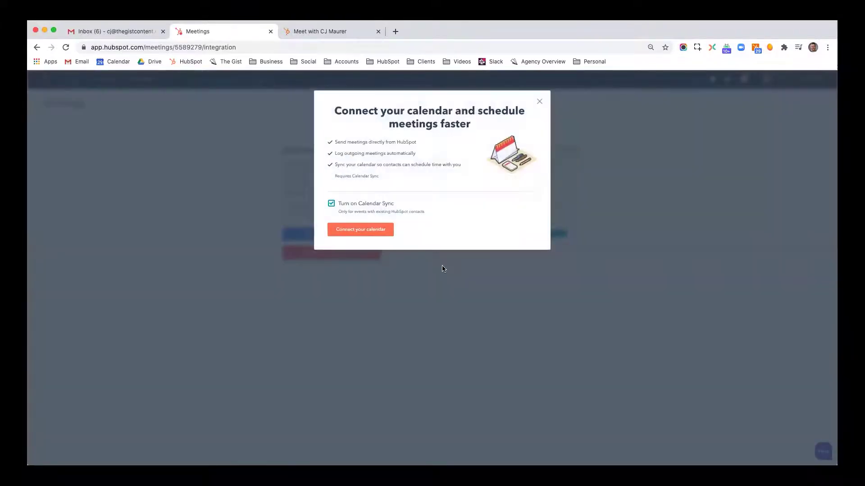
{"action": "left_click", "coordinate": [380, 228]}
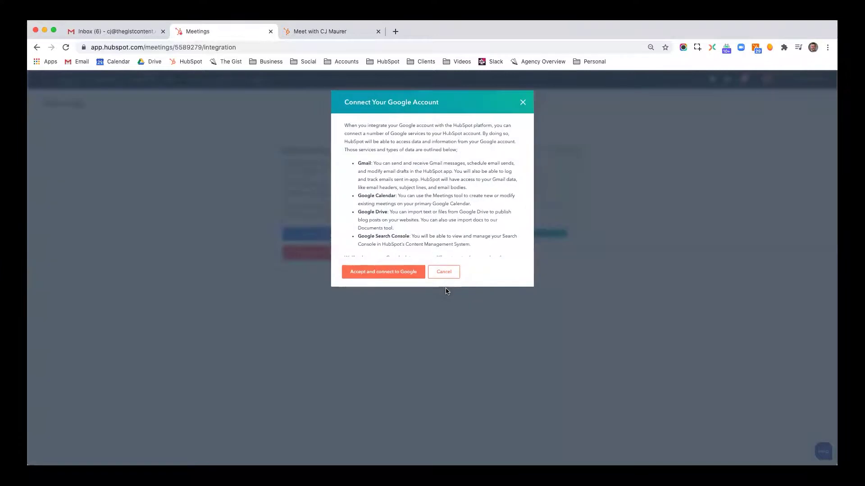
{"action": "left_click", "coordinate": [396, 273]}
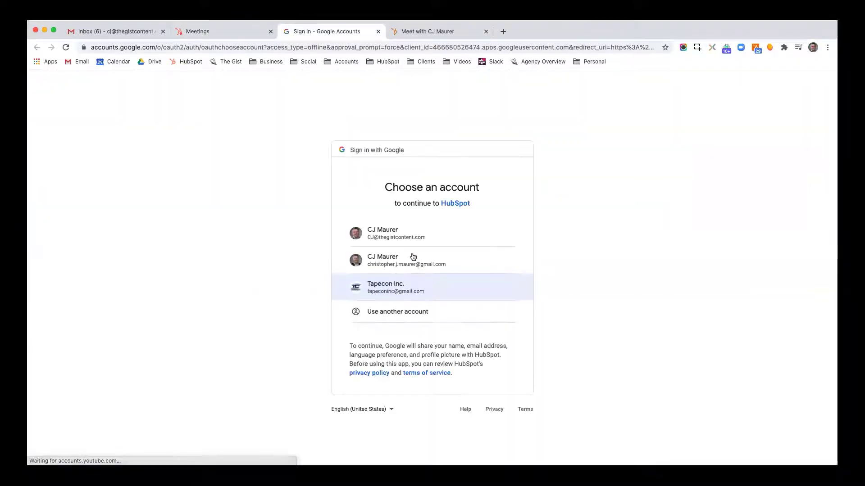
{"action": "left_click", "coordinate": [414, 236]}
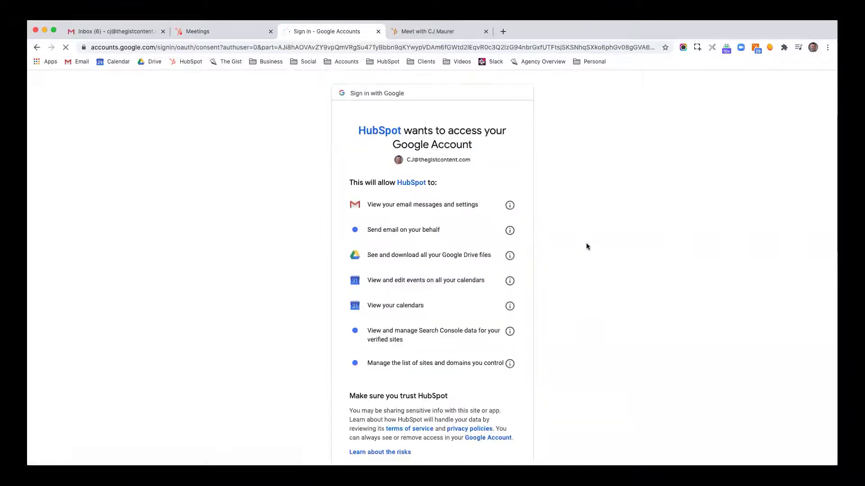
{"action": "scroll", "coordinate": [495, 286], "scroll_direction": "down", "scroll_amount": 3}
{"action": "left_click", "coordinate": [492, 402]}
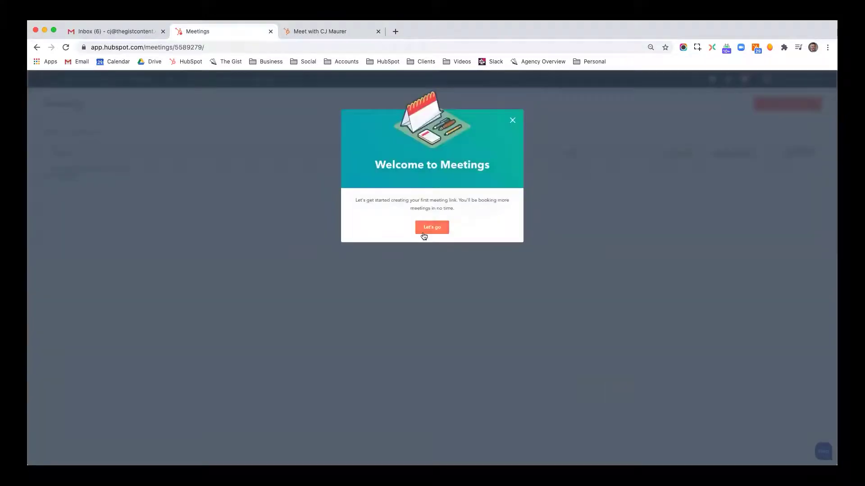
Dismiss the welcome message and preview the default 60/30/15 minute link's booking page
{"action": "left_click", "coordinate": [423, 230]}
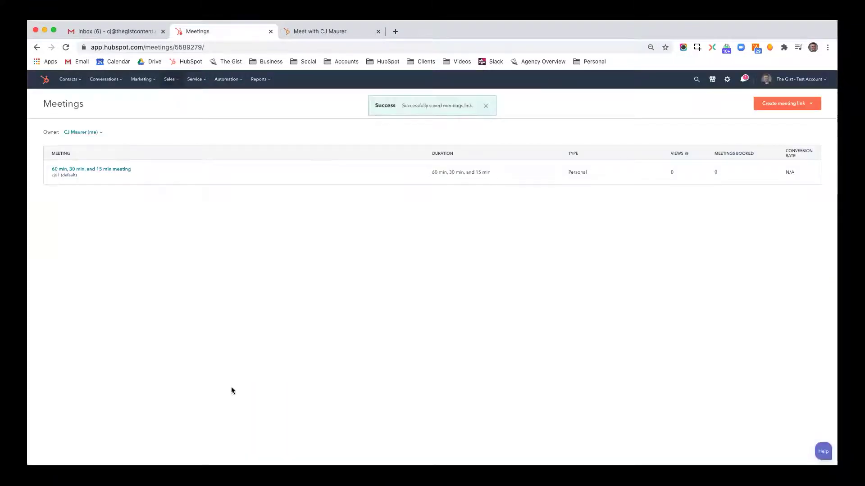
{"action": "mouse_move", "coordinate": [266, 168]}
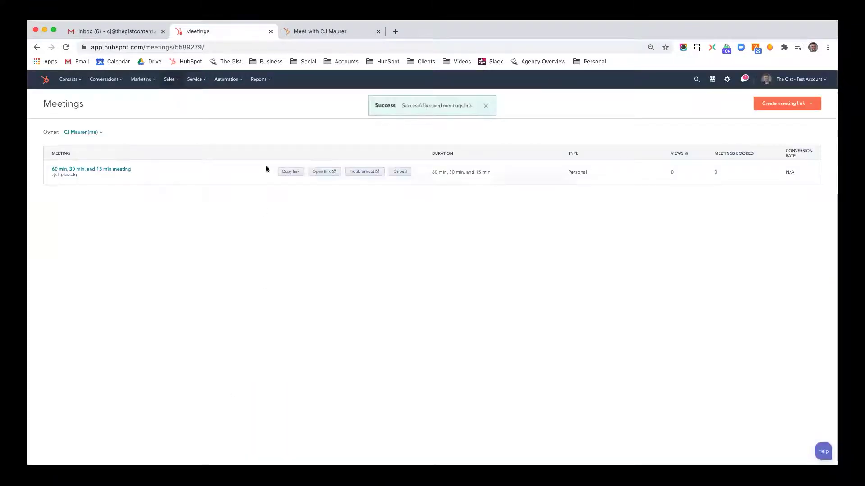
{"action": "left_click", "coordinate": [334, 174]}
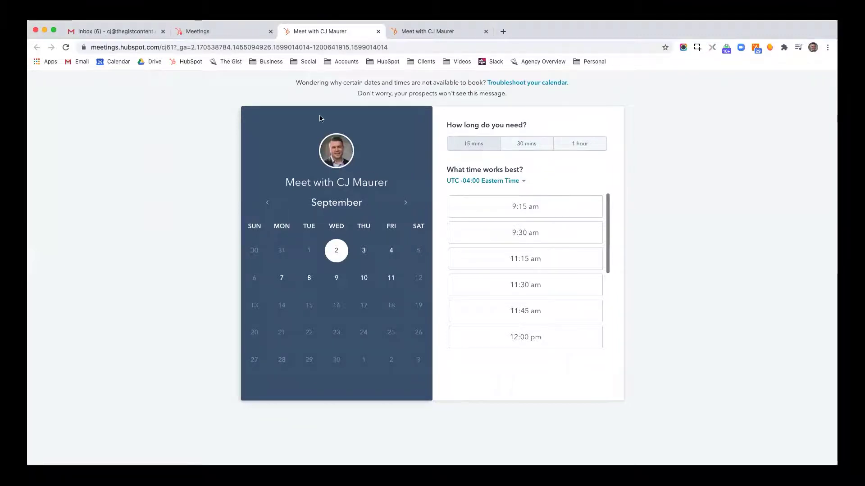
{"action": "left_click", "coordinate": [200, 31]}
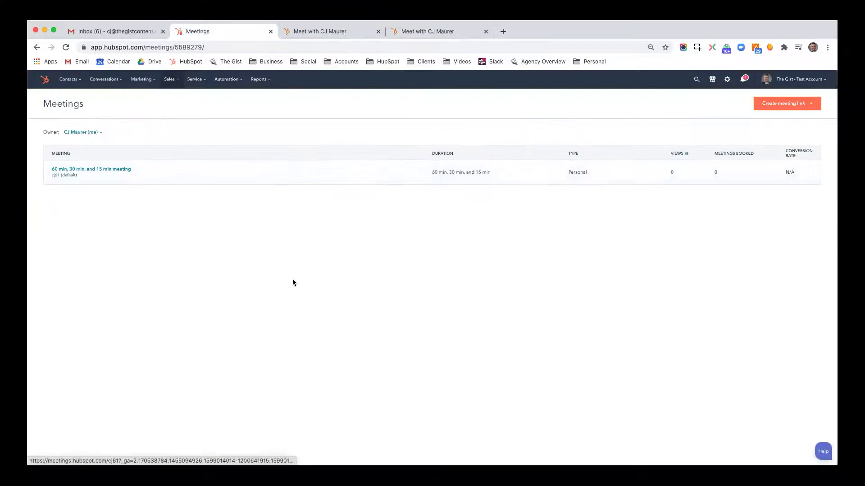
{"action": "left_click", "coordinate": [782, 108]}
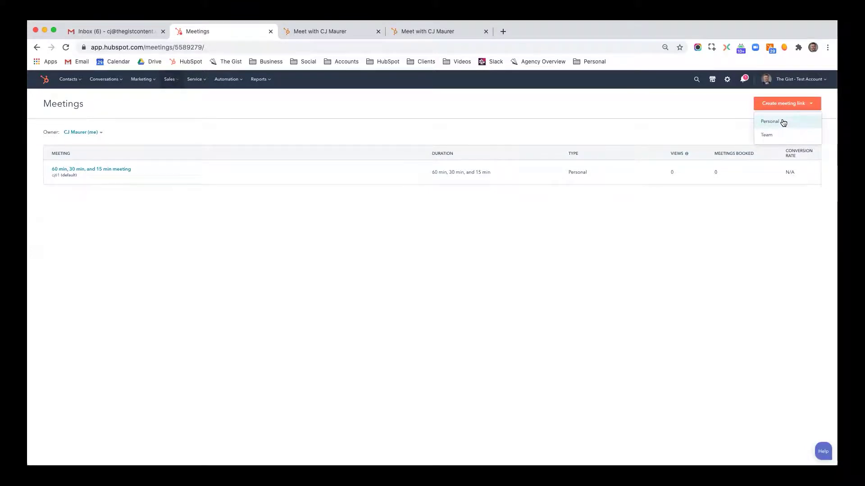
Create a personal link with headline and name 'Introductory Call with CJ Maurer'
{"action": "left_click", "coordinate": [782, 122]}
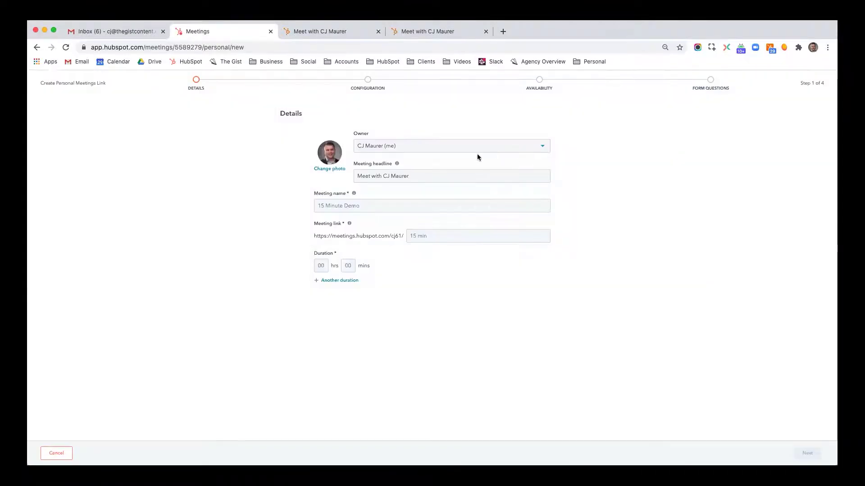
{"action": "left_click", "coordinate": [475, 147]}
{"action": "left_click", "coordinate": [475, 146]}
{"action": "triple_click", "coordinate": [424, 177]}
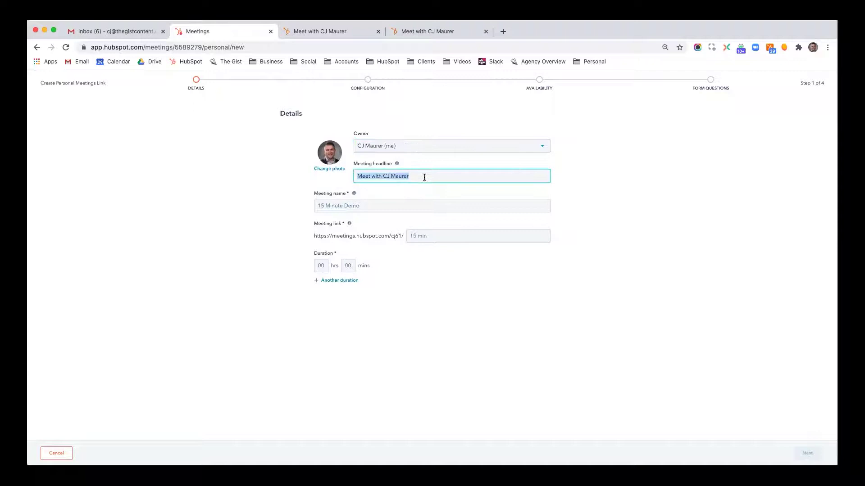
{"action": "key", "text": "BackSpace"}
{"action": "type", "text": "Introductory"}
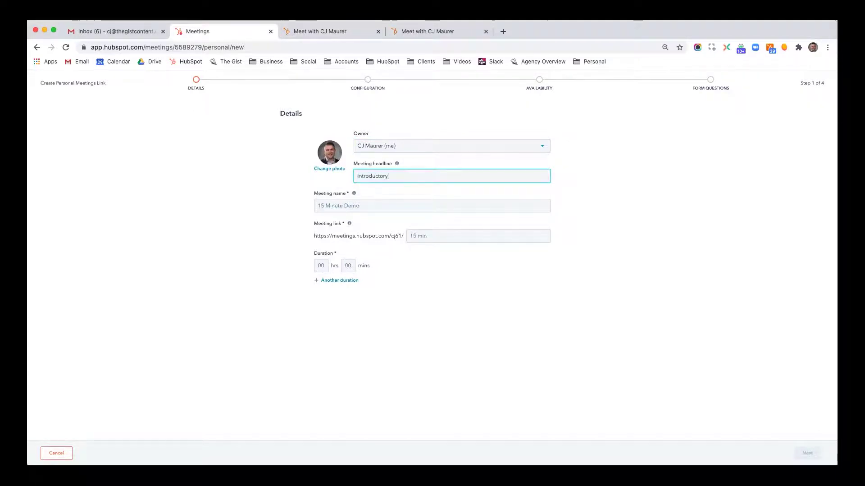
{"action": "type", "text": "r"}
{"action": "key", "text": "BackSpace"}
{"action": "key", "text": "BackSpace"}
{"action": "key", "text": "BackSpace"}
{"action": "key", "text": "BackSpace"}
{"action": "key", "text": "BackSpace"}
{"action": "key", "text": "BackSpace"}
{"action": "key", "text": "BackSpace"}
{"action": "key", "text": "BackSpace"}
{"action": "key", "text": "BackSpace"}
{"action": "type", "text": "Introductory Ca"}
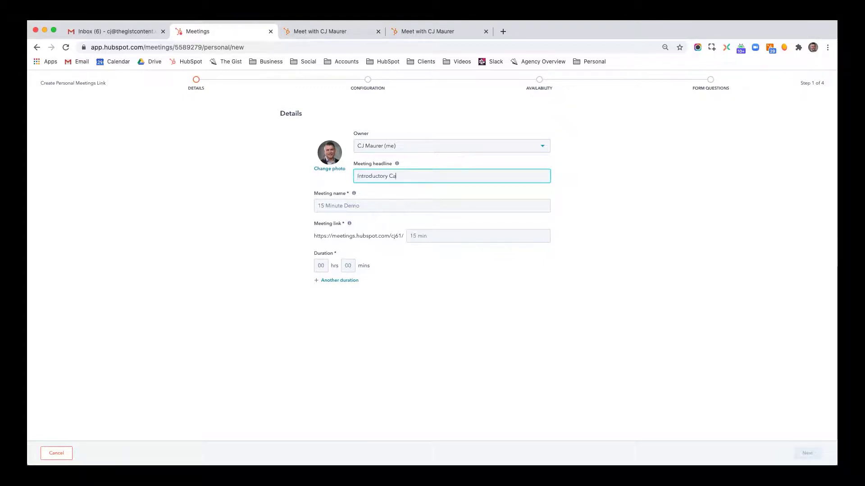
{"action": "type", "text": "ll with CJ Maurer"}
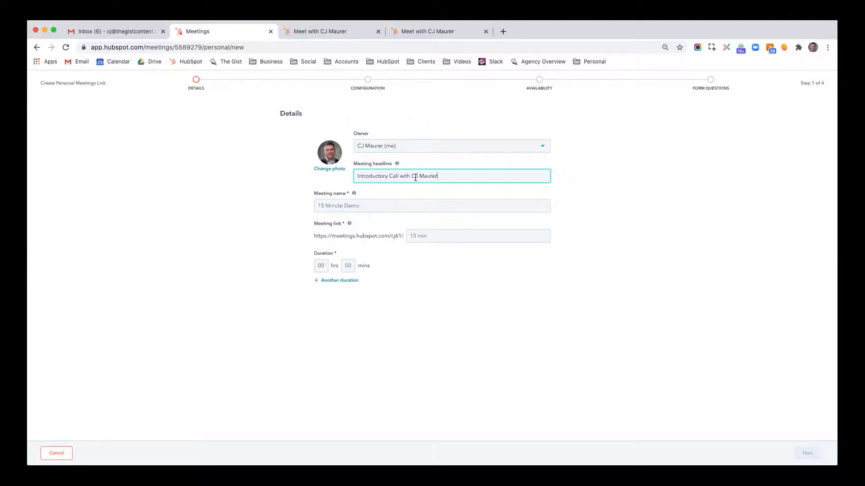
{"action": "triple_click", "coordinate": [412, 177]}
{"action": "key", "text": "cmd+c"}
{"action": "left_click", "coordinate": [388, 205]}
{"action": "key", "text": "cmd+v"}
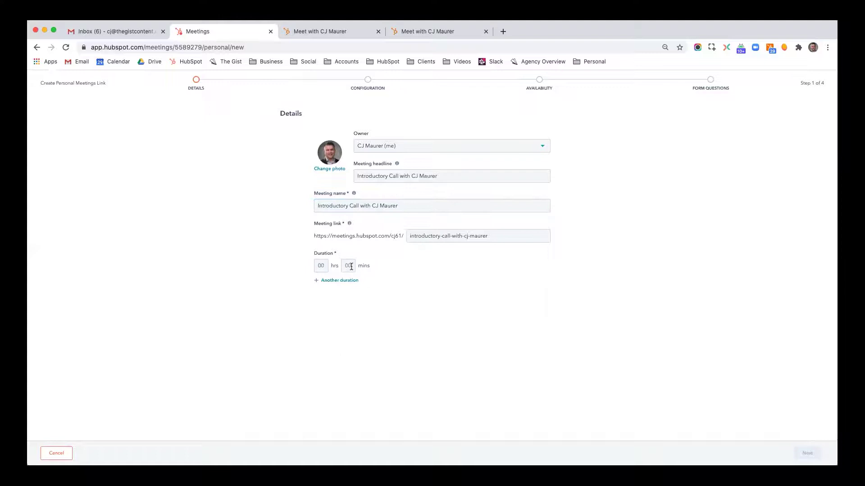
Give the meeting link 15, 30 and 45 minute duration options
{"action": "left_click", "coordinate": [350, 266]}
{"action": "type", "text": "15"}
{"action": "left_click", "coordinate": [349, 284]}
{"action": "left_click", "coordinate": [349, 283]}
{"action": "type", "text": "30"}
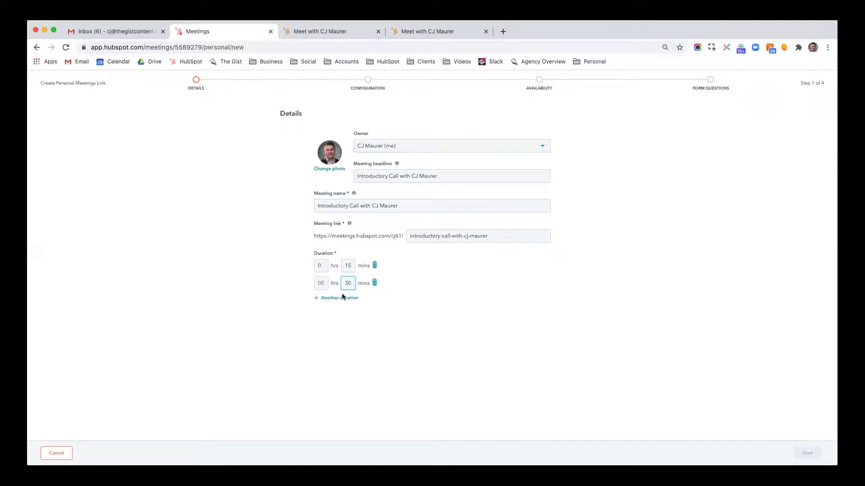
{"action": "left_click", "coordinate": [337, 298]}
{"action": "left_click", "coordinate": [346, 300]}
{"action": "type", "text": "45"}
{"action": "left_click", "coordinate": [374, 347]}
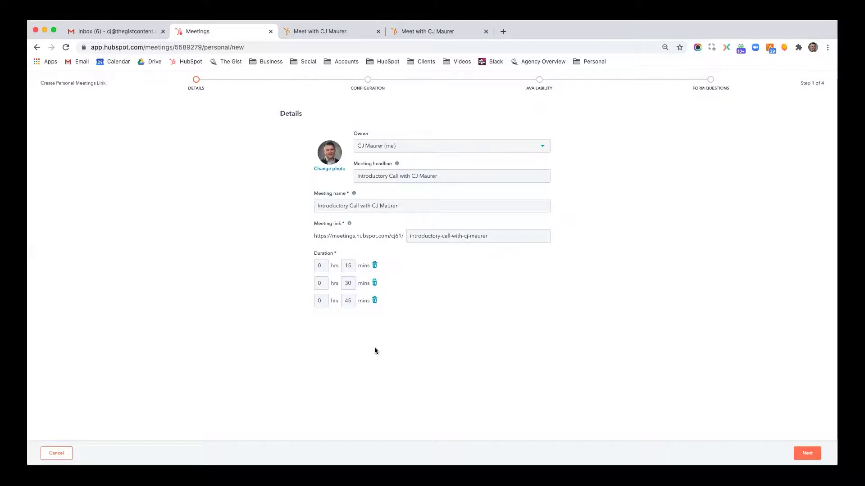
{"action": "left_click", "coordinate": [805, 453]}
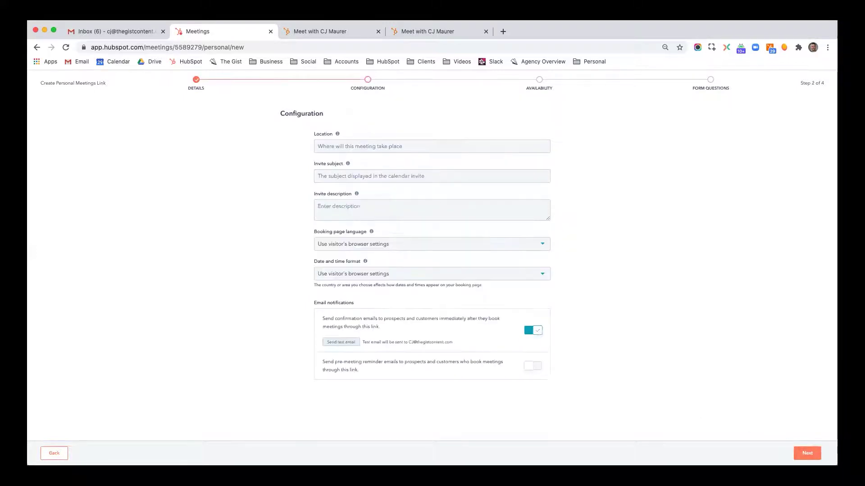
Set the meeting location to 'TBD - Will Call You at Number Provided'
{"action": "left_click", "coordinate": [432, 144]}
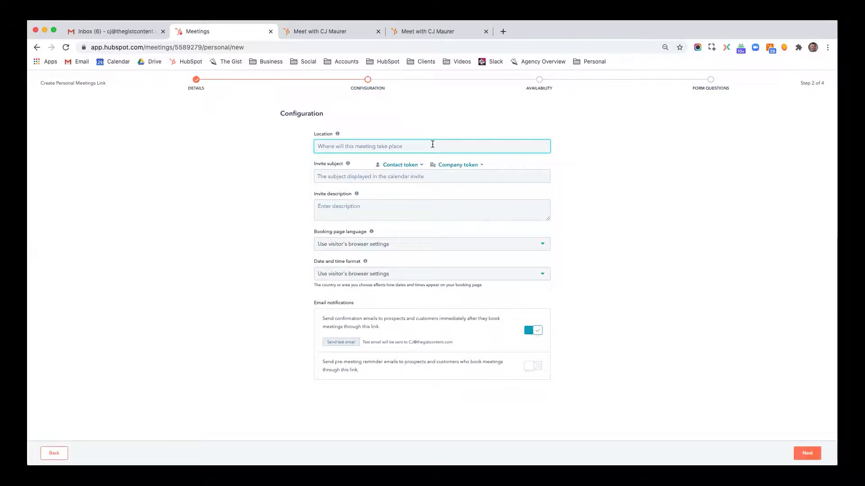
{"action": "type", "text": "T"}
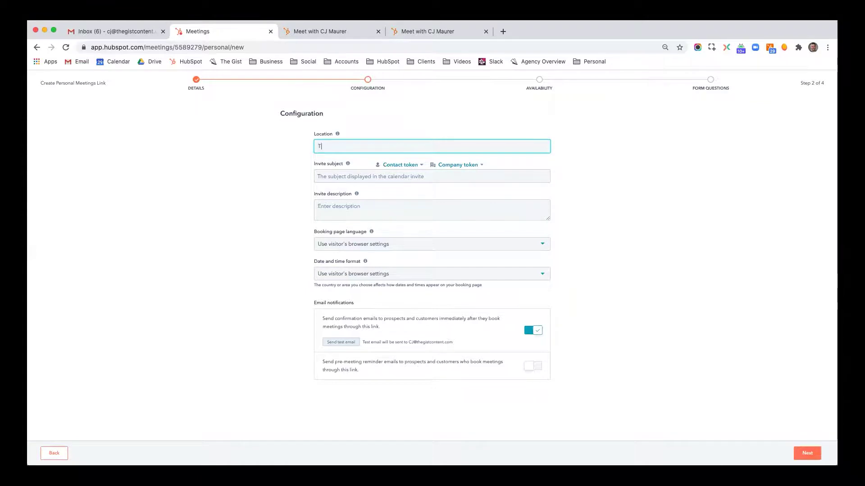
{"action": "type", "text": "BD - Will Call You "}
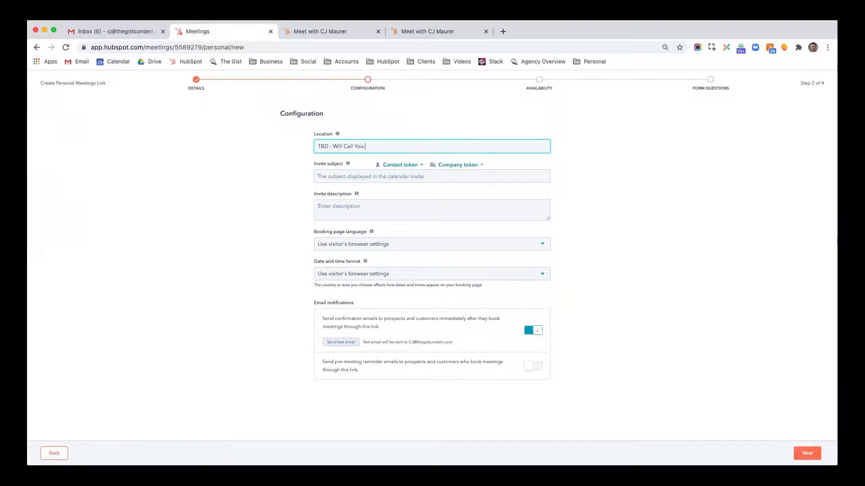
{"action": "type", "text": "at Number Provided"}
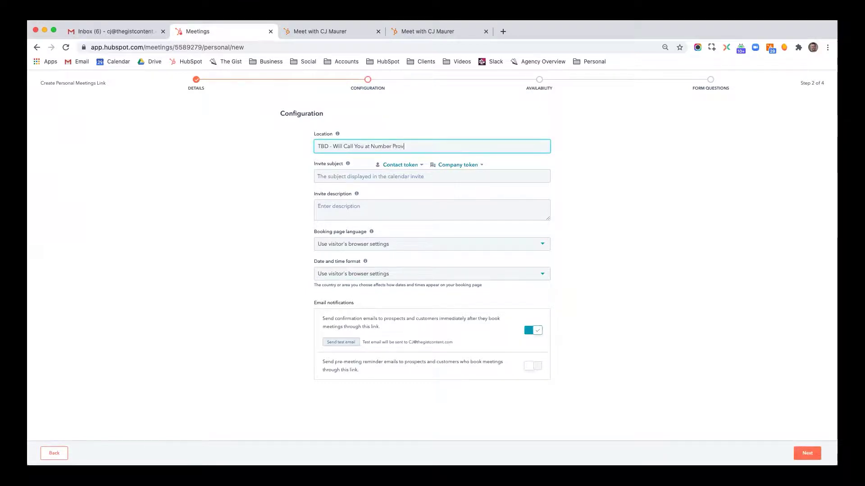
{"action": "left_click", "coordinate": [276, 199]}
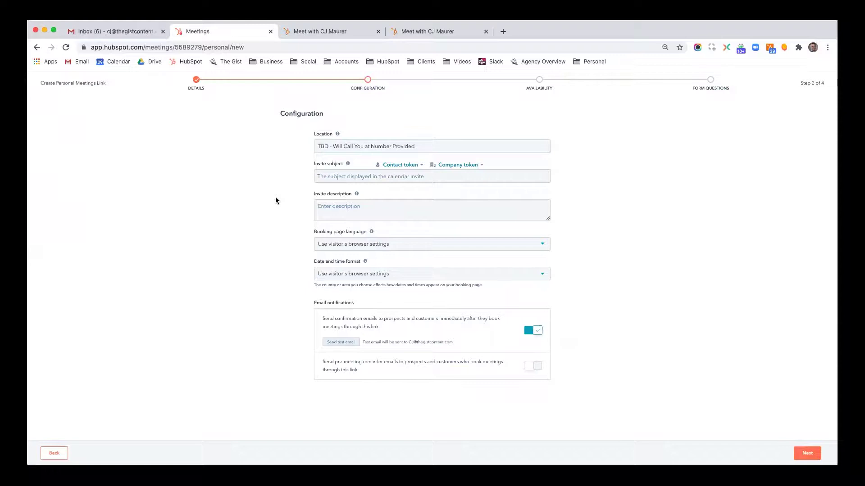
Make the invite subject the contact's First name token plus ' + CJ - Introductory Call'
{"action": "left_click", "coordinate": [340, 178]}
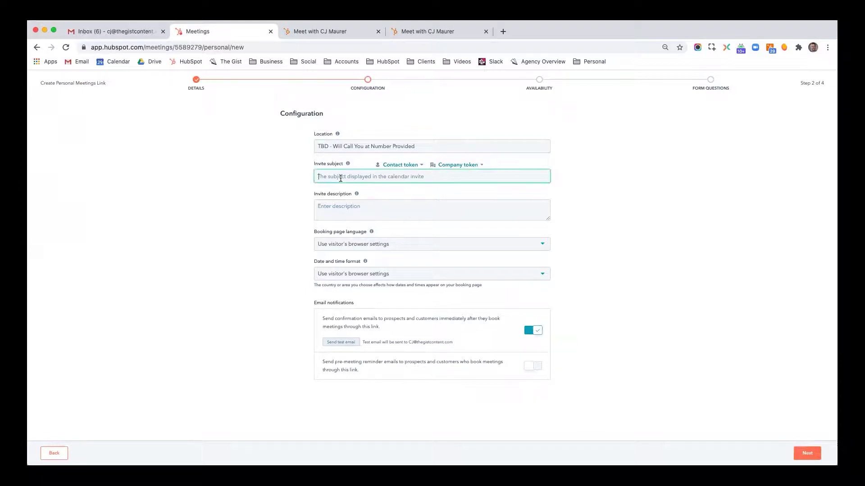
{"action": "left_click", "coordinate": [399, 165]}
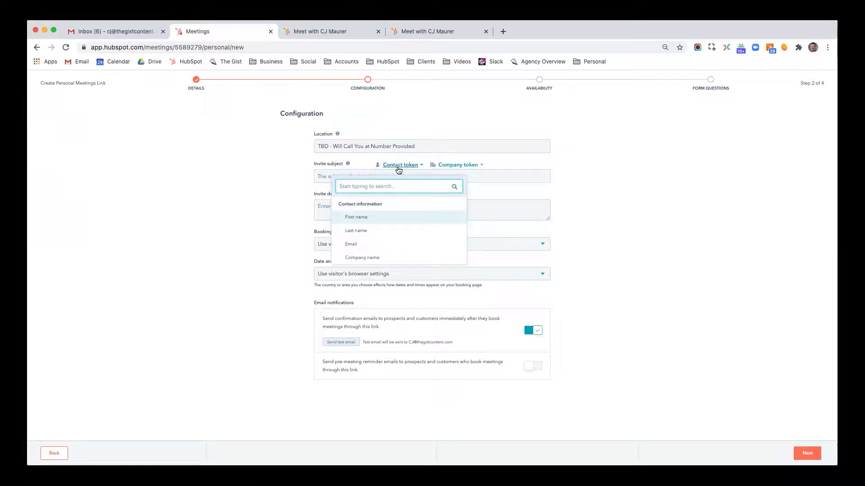
{"action": "left_click", "coordinate": [377, 217]}
{"action": "type", "text": "+ CH"}
{"action": "type", "text": "J "}
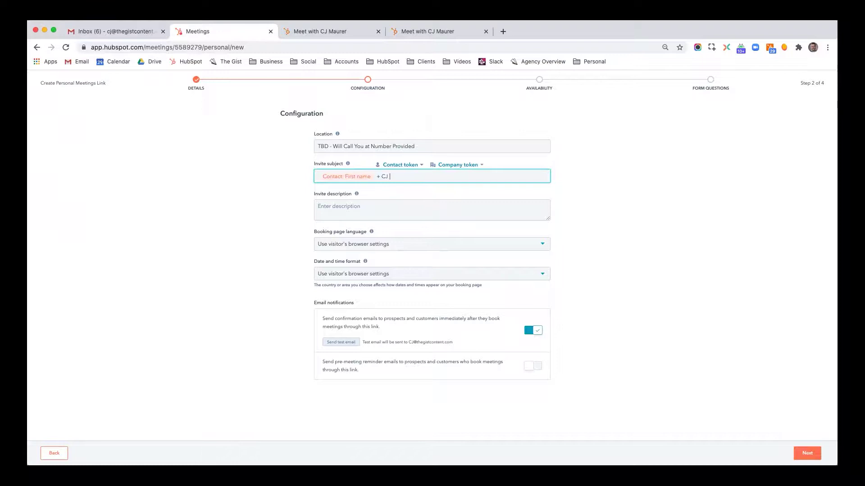
{"action": "type", "text": "- Introductory Call"}
{"action": "left_click", "coordinate": [352, 210]}
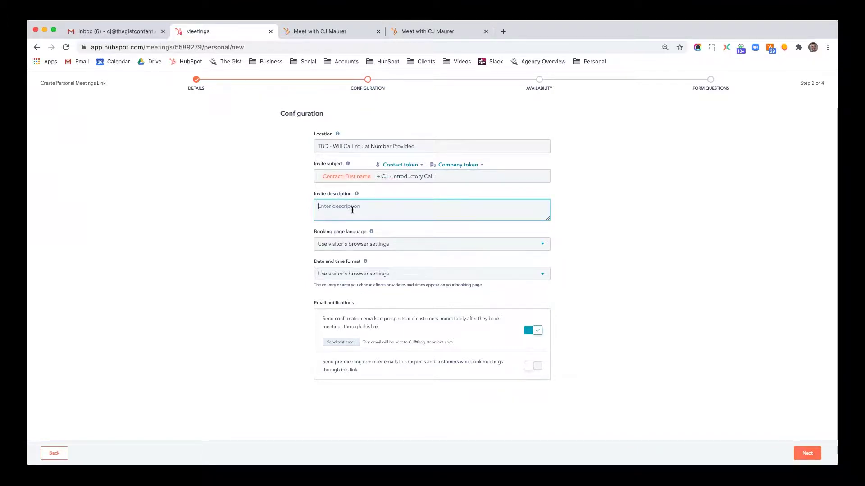
Leave the invite description blank, send a test confirmation email, and enable pre-meeting reminders
{"action": "left_click", "coordinate": [587, 286]}
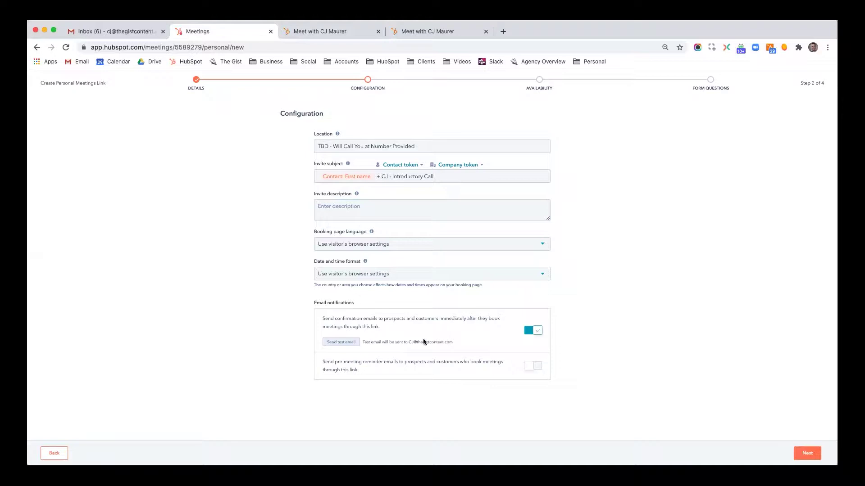
{"action": "left_click", "coordinate": [341, 342]}
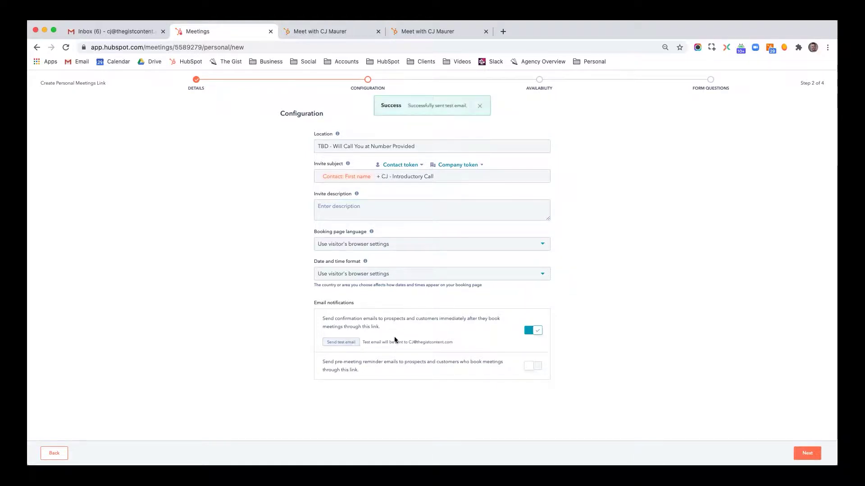
{"action": "left_click", "coordinate": [536, 366]}
{"action": "scroll", "coordinate": [471, 369], "scroll_direction": "down", "scroll_amount": 1}
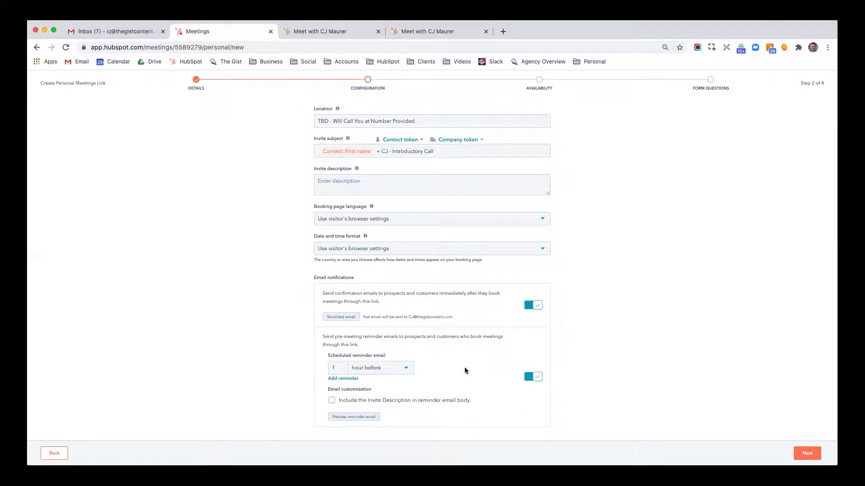
Preview the reminder email and schedule the reminder 1 day before the meeting
{"action": "left_click", "coordinate": [374, 417]}
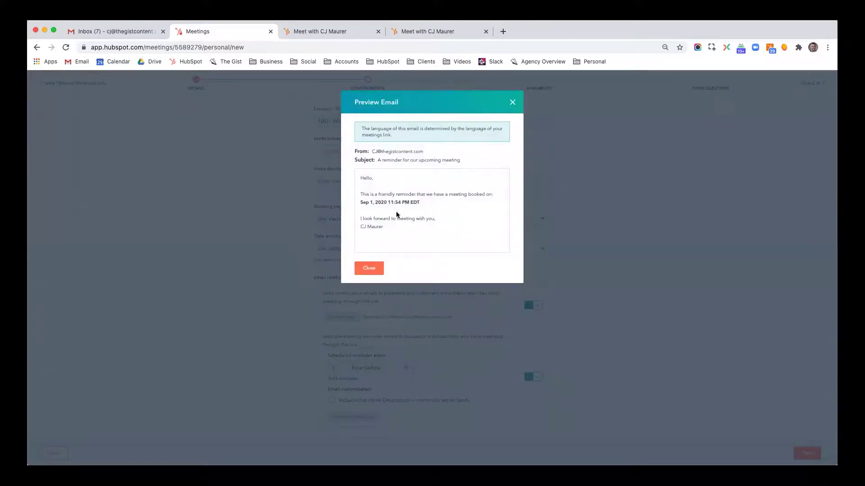
{"action": "left_click", "coordinate": [369, 268]}
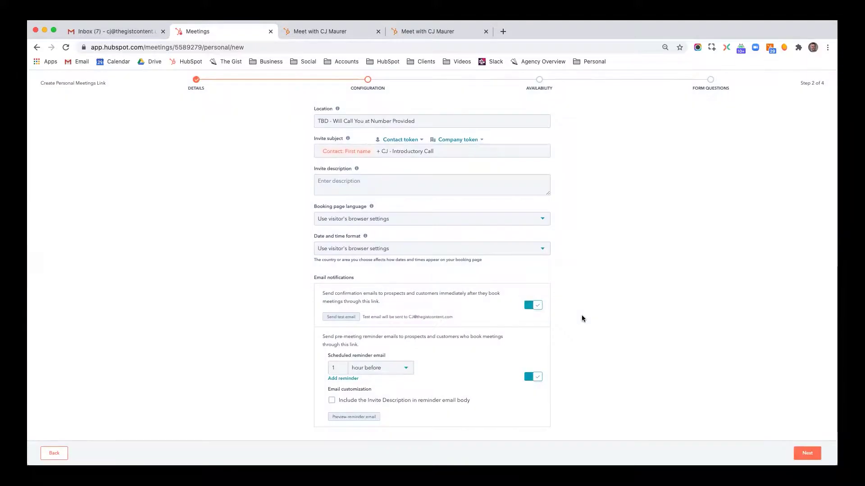
{"action": "left_click", "coordinate": [406, 374]}
{"action": "left_click", "coordinate": [387, 399]}
{"action": "left_click", "coordinate": [806, 453]}
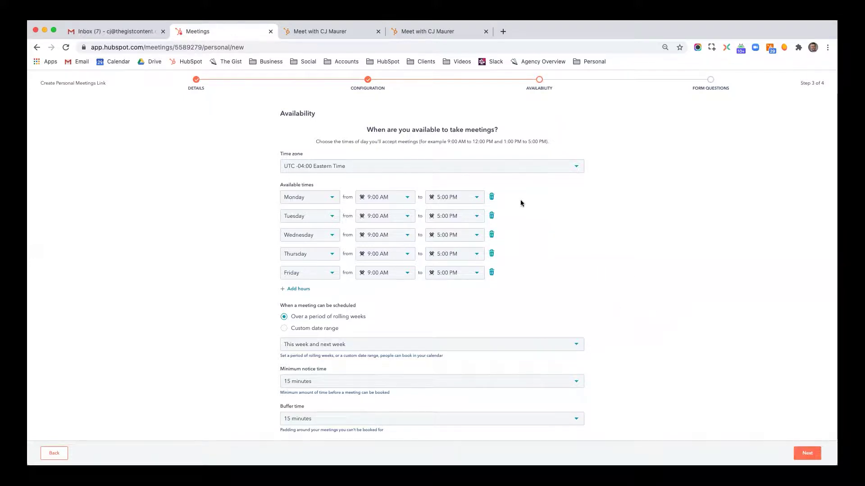
Replace the Monday row with a new Monday row starting at 1:30 PM
{"action": "left_click", "coordinate": [491, 197]}
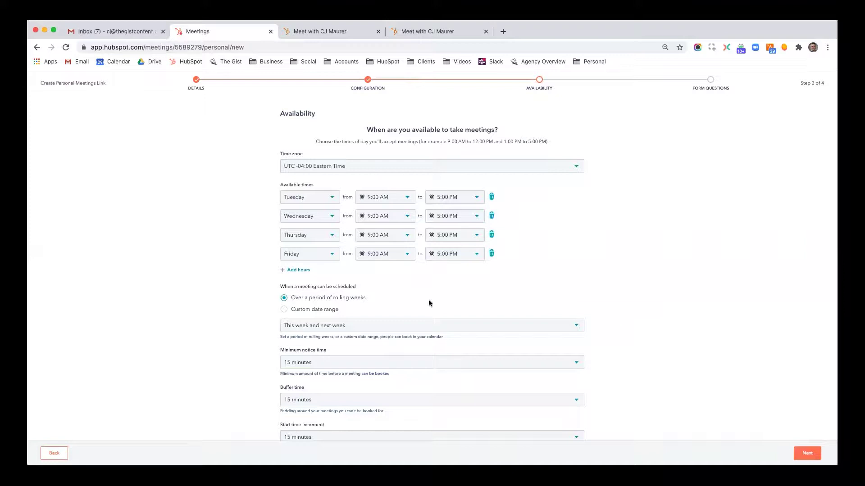
{"action": "left_click", "coordinate": [298, 270]}
{"action": "left_click", "coordinate": [315, 273]}
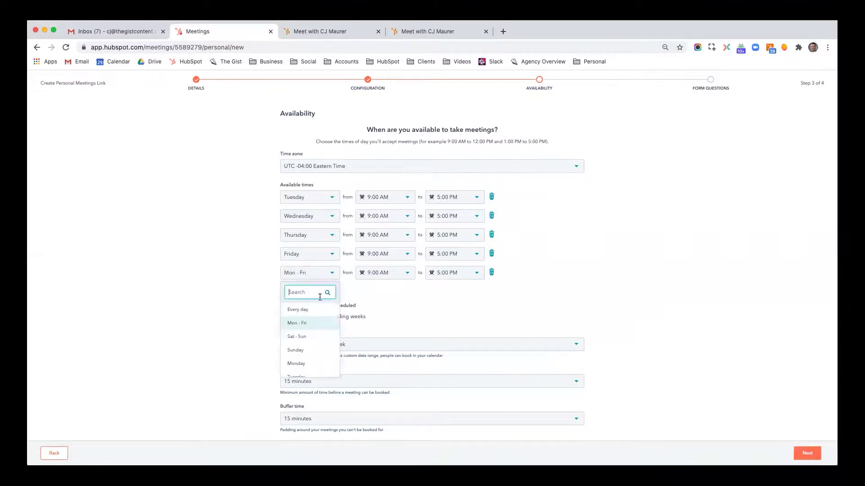
{"action": "scroll", "coordinate": [313, 347], "scroll_direction": "down", "scroll_amount": 1}
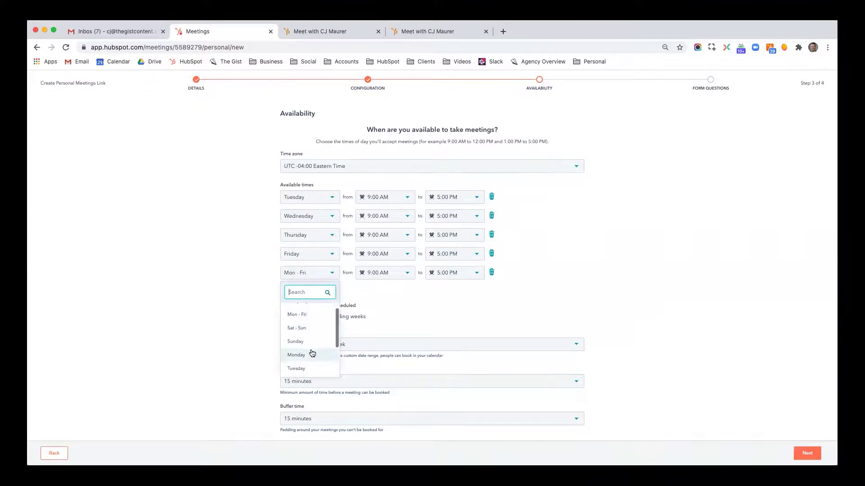
{"action": "left_click", "coordinate": [312, 354]}
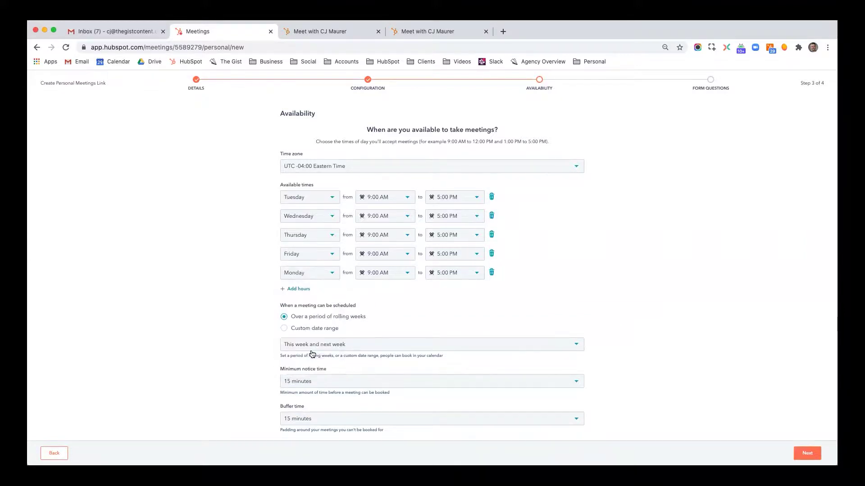
{"action": "left_click", "coordinate": [398, 276]}
{"action": "scroll", "coordinate": [393, 331], "scroll_direction": "down", "scroll_amount": 5}
{"action": "scroll", "coordinate": [393, 333], "scroll_direction": "down", "scroll_amount": 4}
{"action": "left_click", "coordinate": [394, 334]}
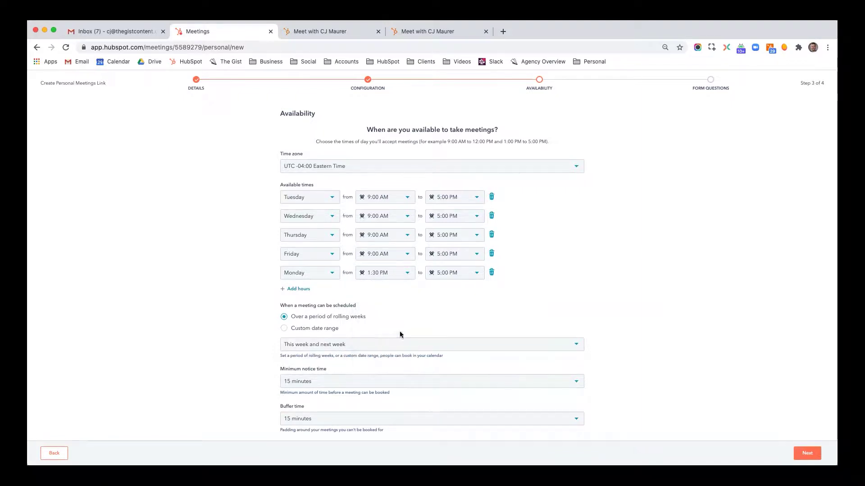
{"action": "scroll", "coordinate": [557, 299], "scroll_direction": "down", "scroll_amount": 1}
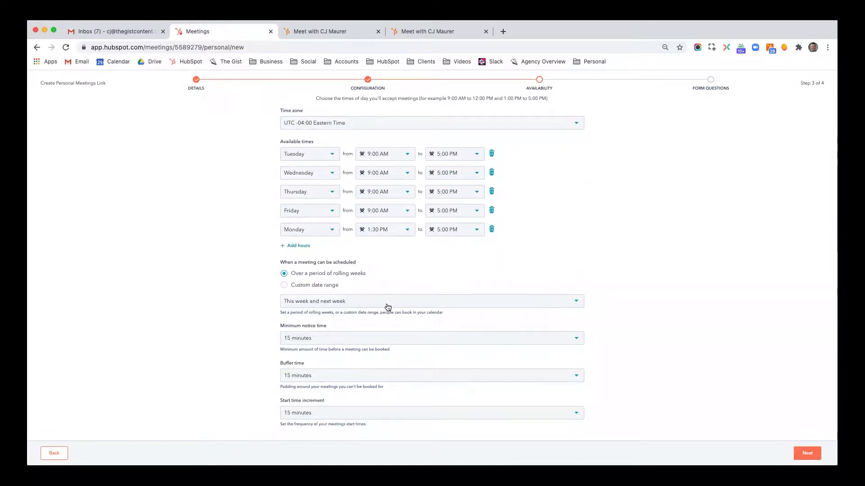
Allow booking up to 4 weeks ahead with a 3-day minimum notice
{"action": "left_click", "coordinate": [364, 305]}
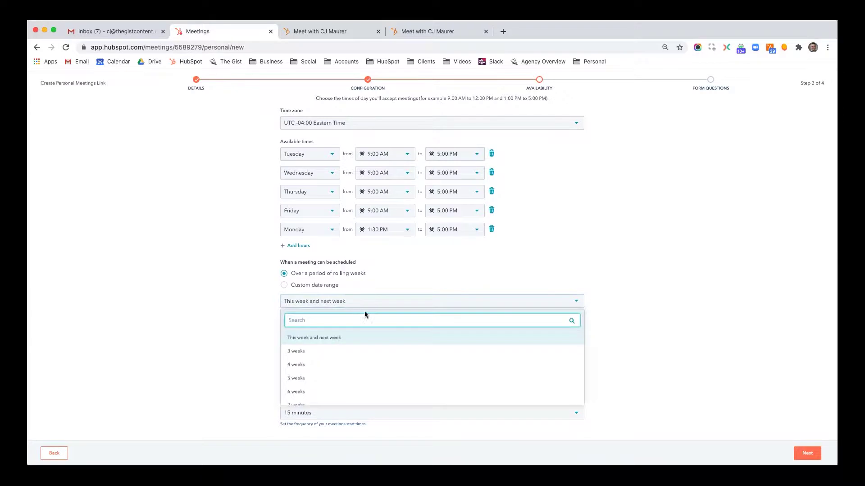
{"action": "scroll", "coordinate": [380, 372], "scroll_direction": "down", "scroll_amount": 2}
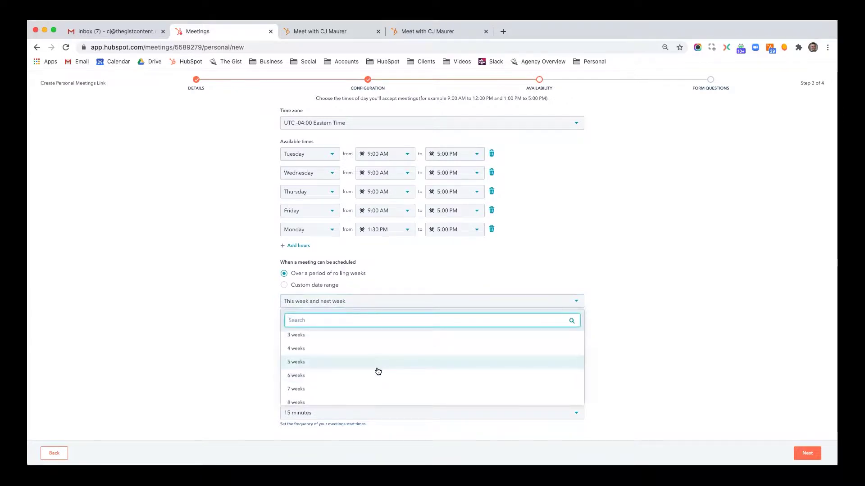
{"action": "left_click", "coordinate": [377, 352]}
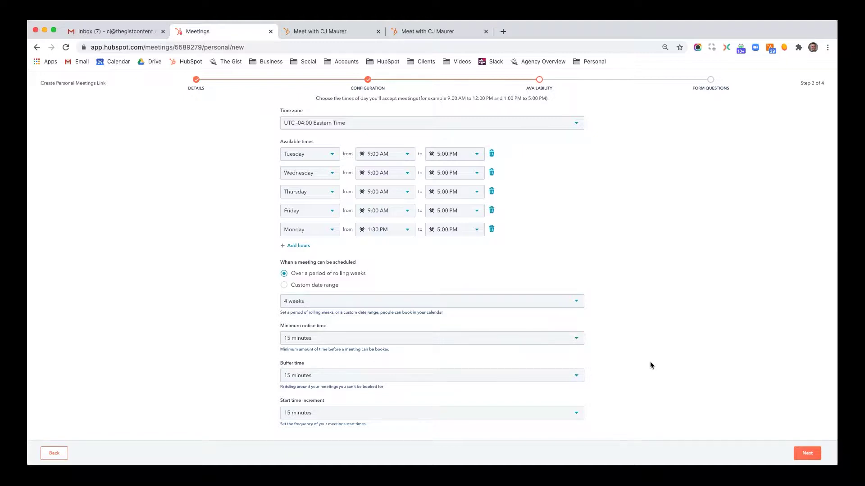
{"action": "left_click", "coordinate": [553, 341]}
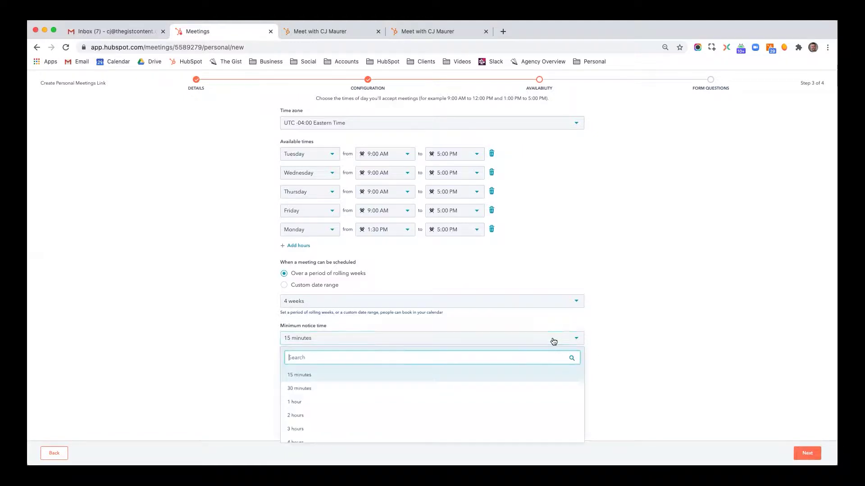
{"action": "scroll", "coordinate": [484, 394], "scroll_direction": "down", "scroll_amount": 3}
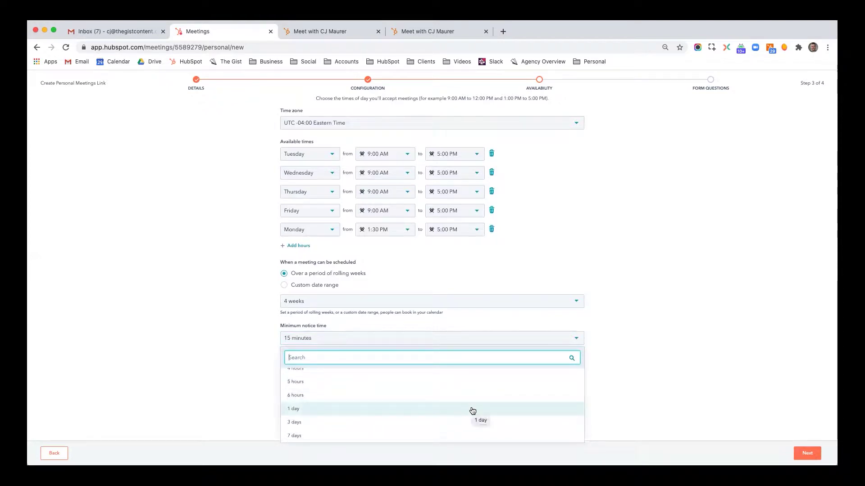
{"action": "left_click", "coordinate": [471, 410]}
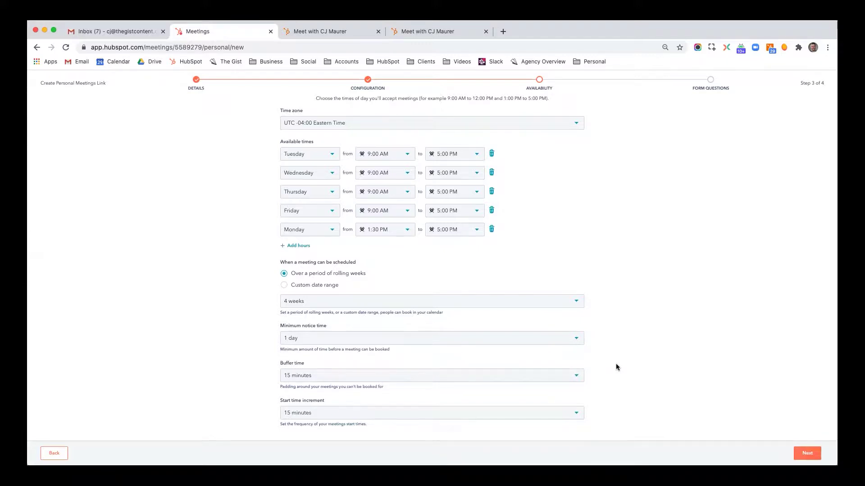
{"action": "left_click", "coordinate": [569, 341]}
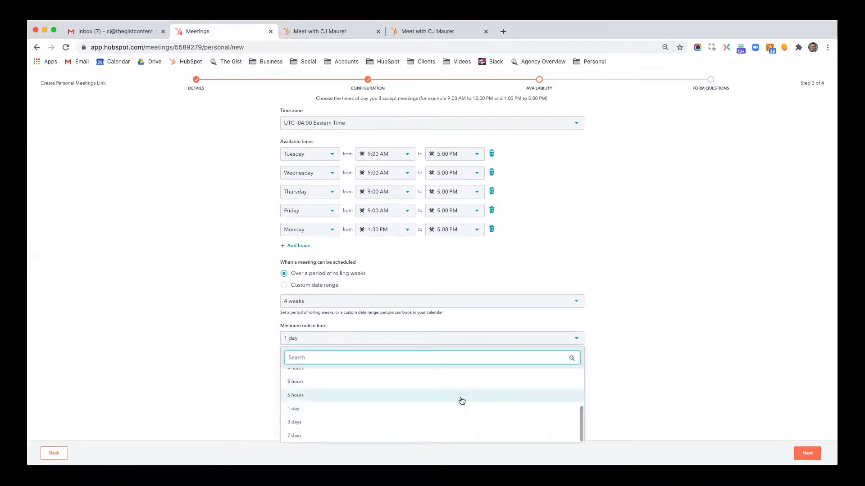
{"action": "left_click", "coordinate": [433, 433]}
{"action": "left_click", "coordinate": [438, 342]}
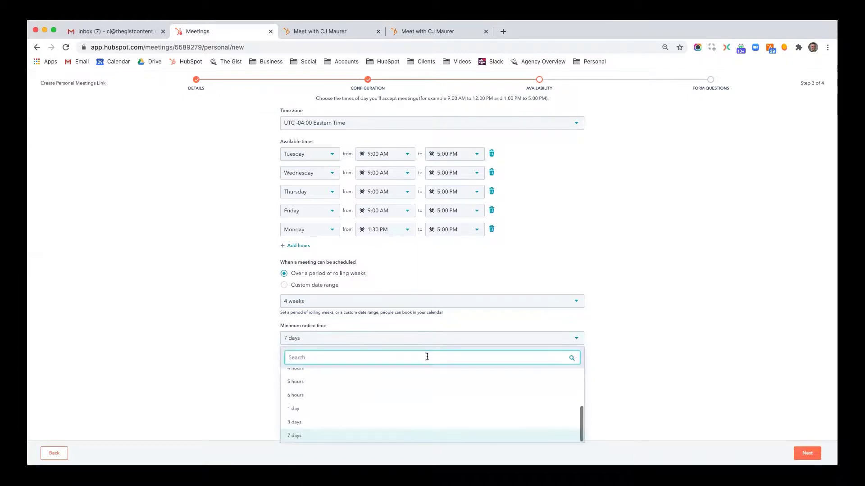
{"action": "left_click", "coordinate": [413, 422]}
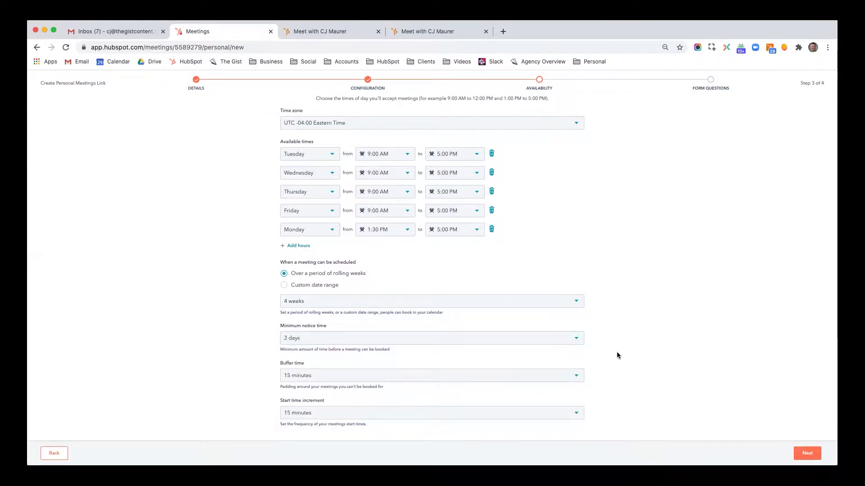
Set a 15-minute buffer time and keep 15-minute start time increments
{"action": "left_click", "coordinate": [579, 381]}
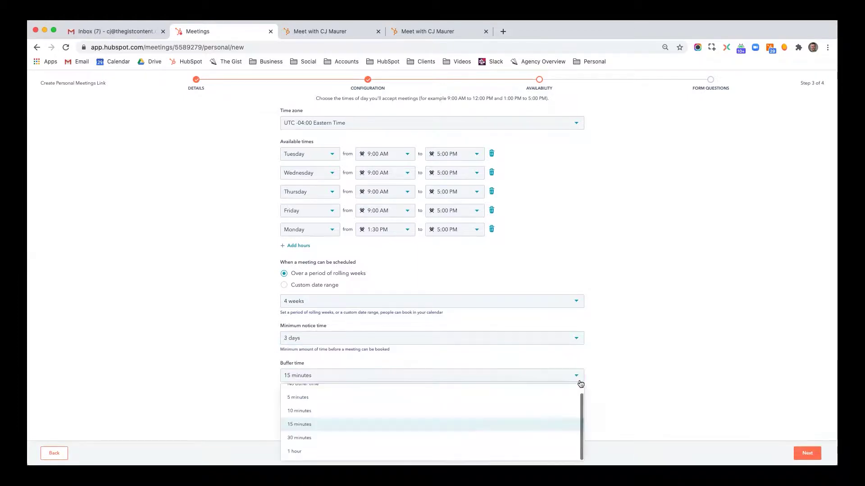
{"action": "left_click", "coordinate": [513, 449]}
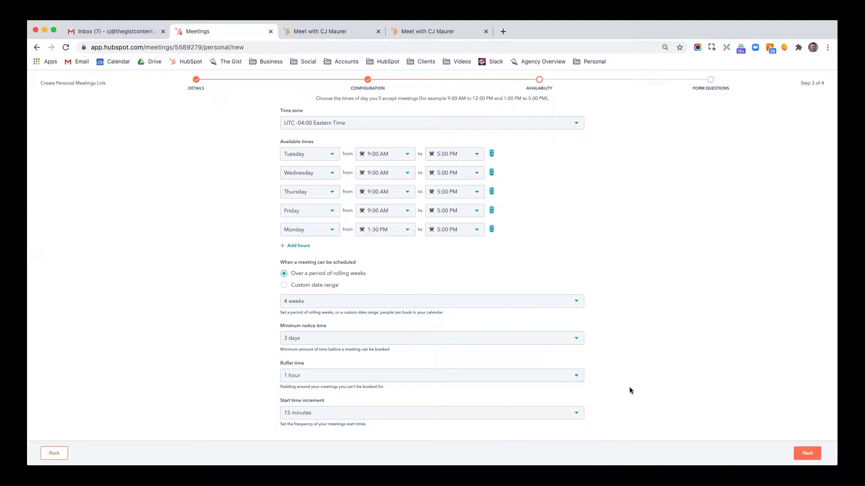
{"action": "left_click", "coordinate": [573, 375]}
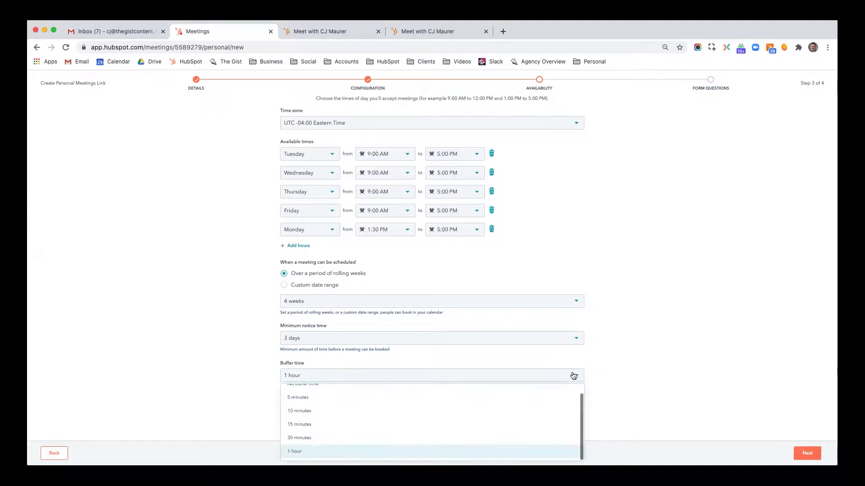
{"action": "left_click", "coordinate": [490, 425]}
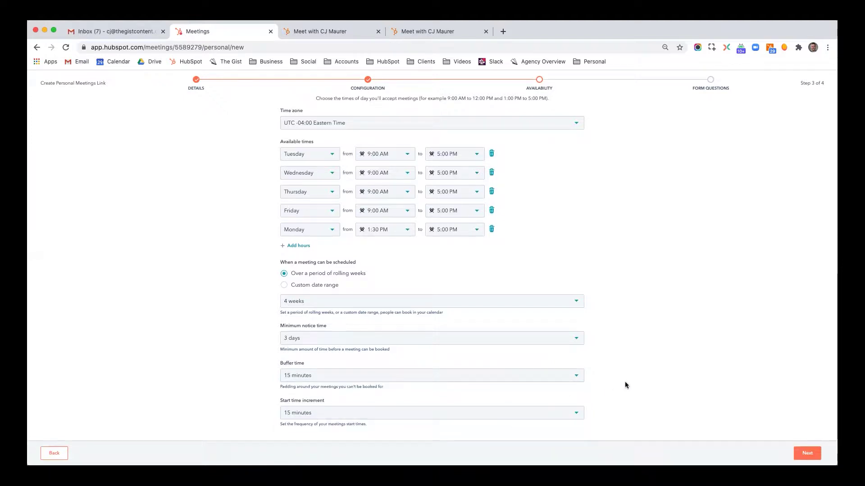
{"action": "left_click", "coordinate": [572, 419]}
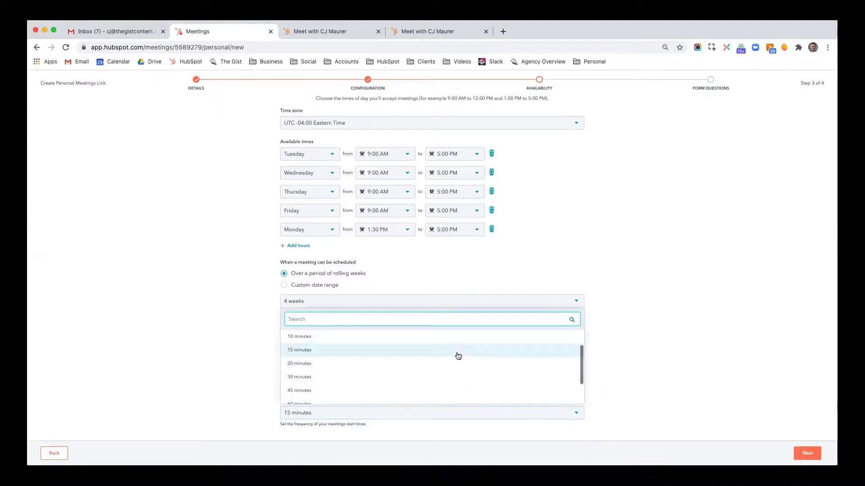
{"action": "left_click", "coordinate": [455, 356]}
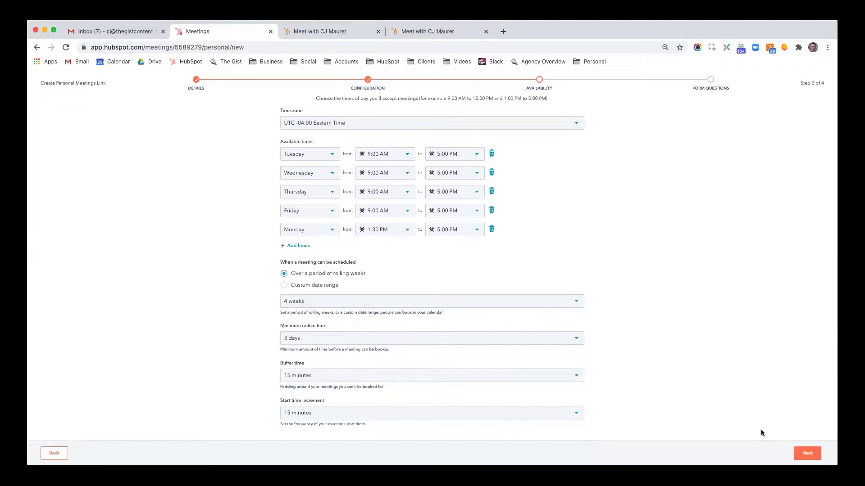
{"action": "left_click", "coordinate": [807, 453]}
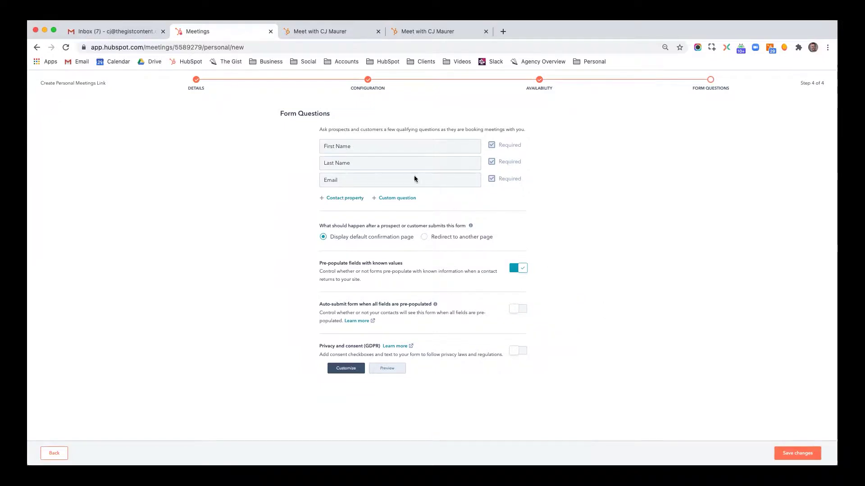
Add the Phone number contact property to the booking form as a required field
{"action": "left_click", "coordinate": [351, 199]}
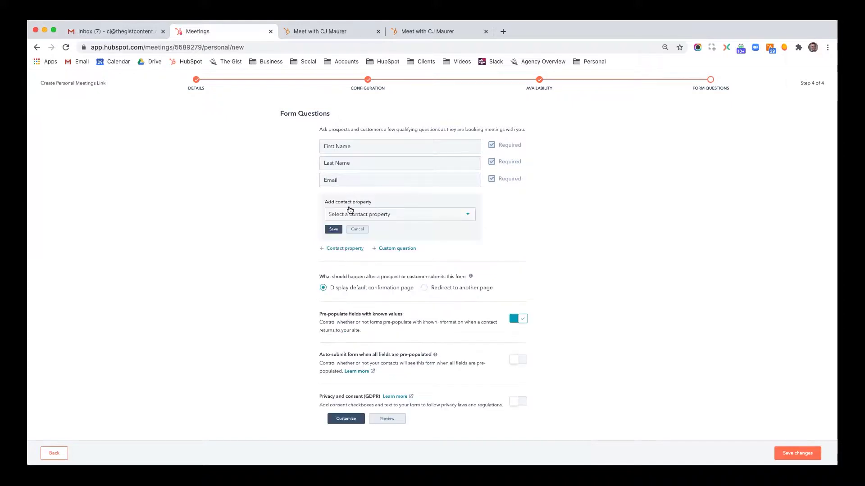
{"action": "left_click", "coordinate": [359, 216]}
{"action": "type", "text": "phone"}
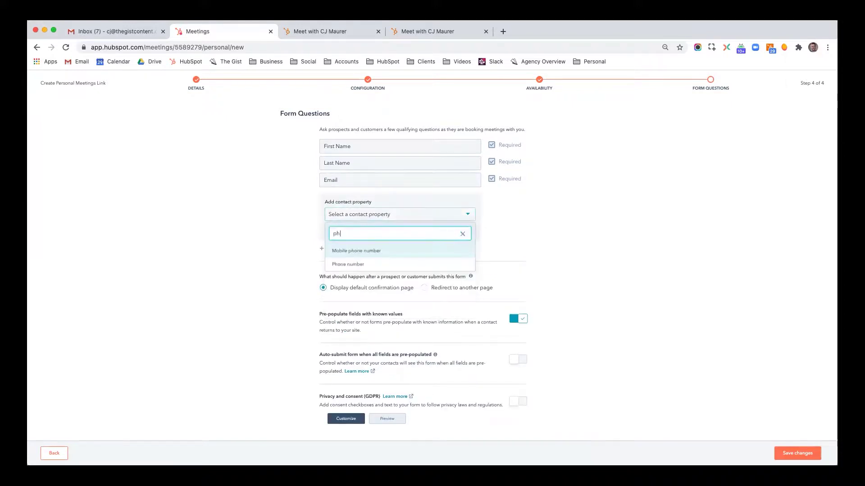
{"action": "left_click", "coordinate": [349, 263]}
{"action": "left_click", "coordinate": [334, 229]}
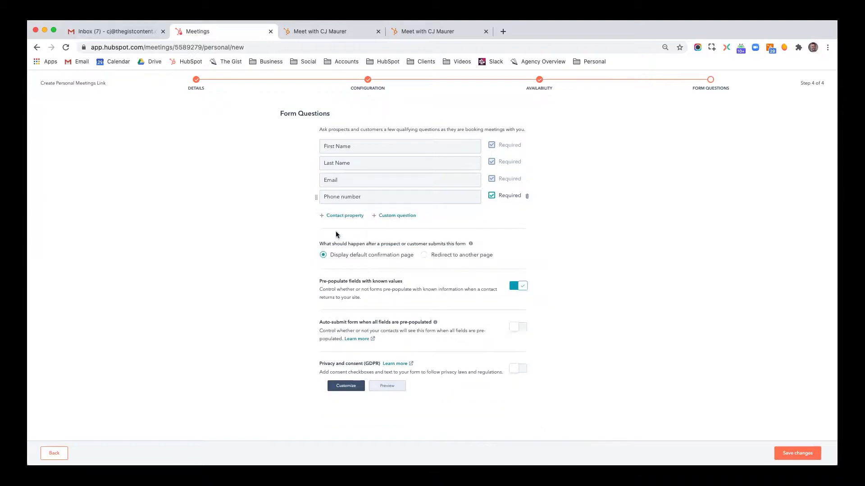
Add the Current CRM contact property to the form as an optional field
{"action": "left_click", "coordinate": [344, 216]}
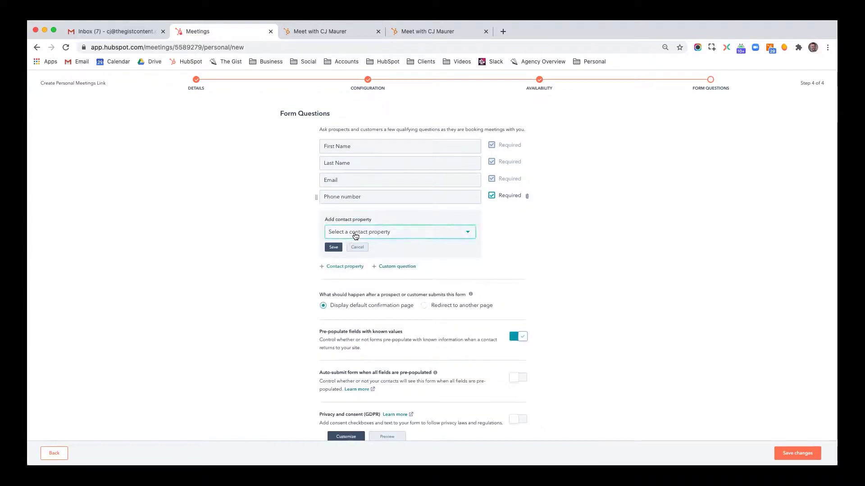
{"action": "left_click", "coordinate": [351, 235]}
{"action": "type", "text": "crm"}
{"action": "left_click", "coordinate": [351, 268]}
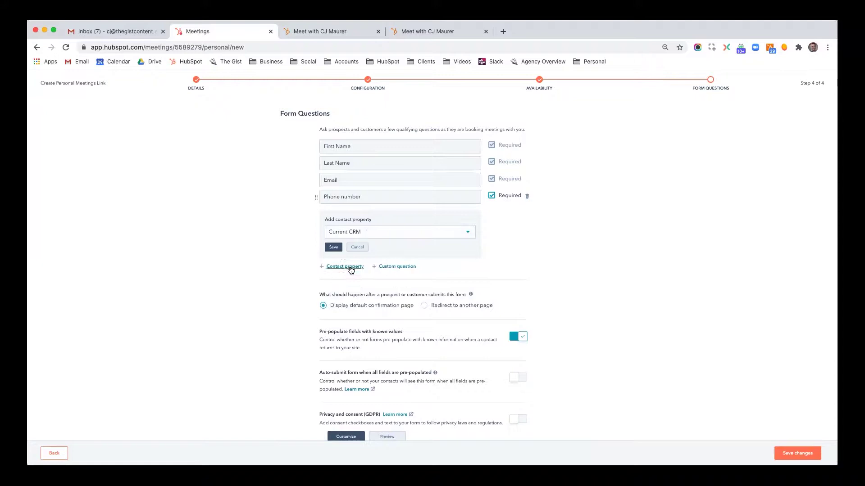
{"action": "left_click", "coordinate": [334, 247]}
{"action": "left_click", "coordinate": [491, 215]}
{"action": "left_click", "coordinate": [492, 215]}
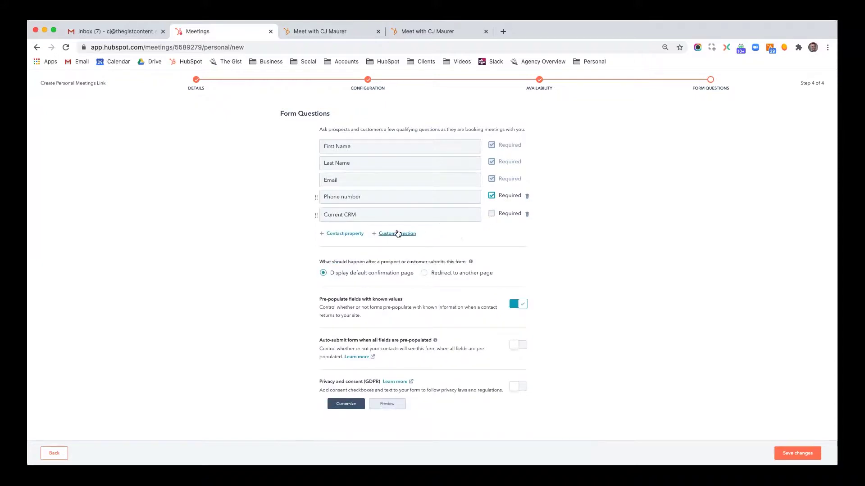
{"action": "left_click", "coordinate": [397, 233]}
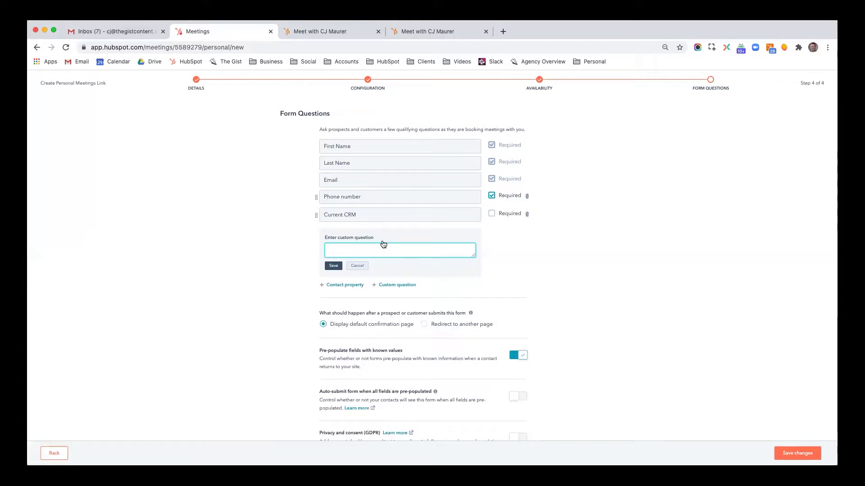
Add required question 'What would you like to accomplish during our call?' and an optional invitee names-and-emails question
{"action": "type", "text": "What would you like to accomplish during our"}
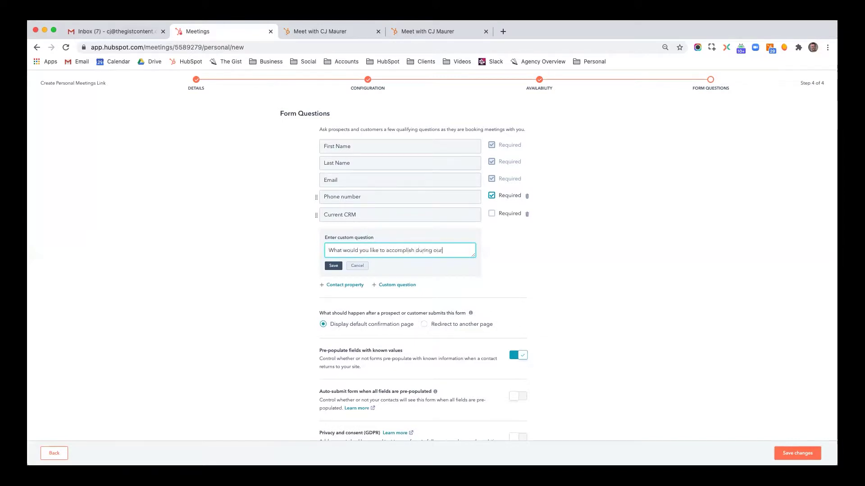
{"action": "type", "text": " call?"}
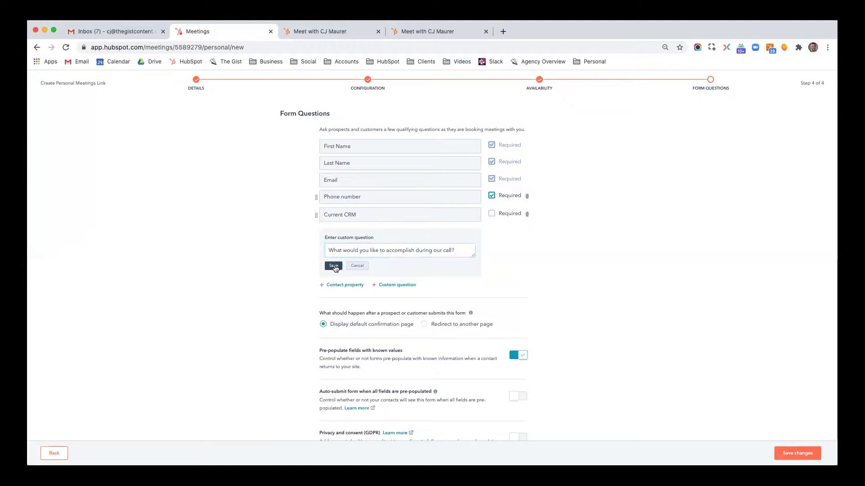
{"action": "left_click", "coordinate": [335, 266]}
{"action": "left_click", "coordinate": [391, 252]}
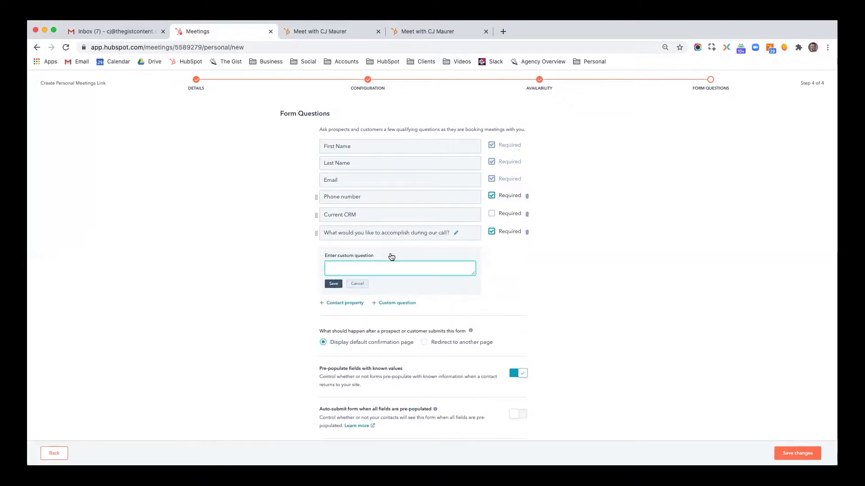
{"action": "type", "text": "Ple"}
{"action": "key", "text": "BackSpace"}
{"action": "key", "text": "BackSpace"}
{"action": "type", "text": "and email a"}
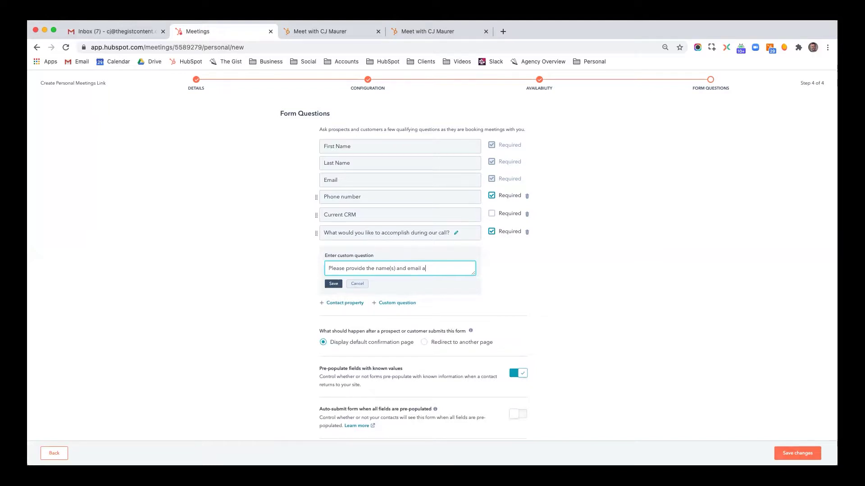
{"action": "type", "text": "ddress(es) of anyone else you'd like me to invite."}
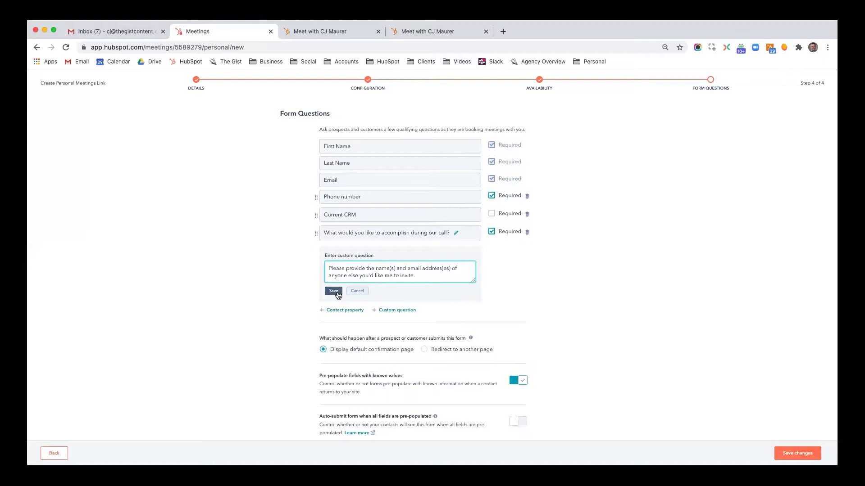
{"action": "left_click", "coordinate": [333, 291]}
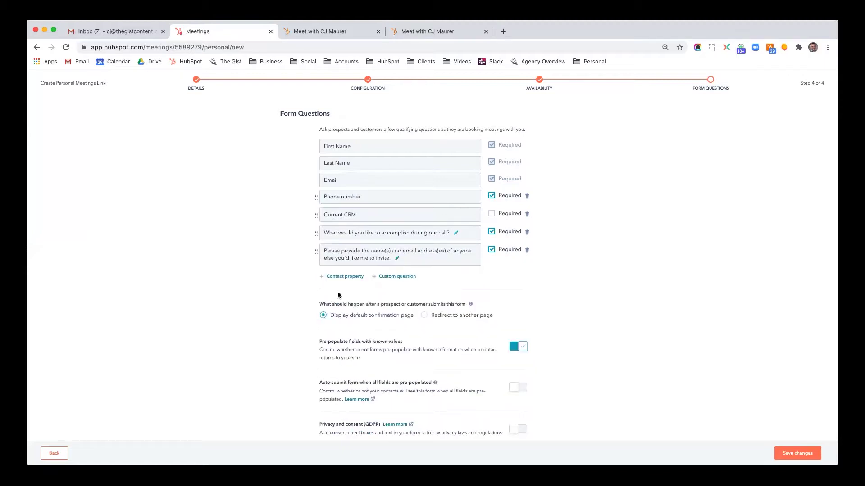
{"action": "left_click", "coordinate": [491, 250]}
{"action": "left_click", "coordinate": [491, 250]}
{"action": "scroll", "coordinate": [596, 328], "scroll_direction": "down", "scroll_amount": 1}
Create the meetings link, copy its booking page URL and load it in a new browser tab
{"action": "left_click", "coordinate": [783, 452]}
{"action": "left_click", "coordinate": [498, 242]}
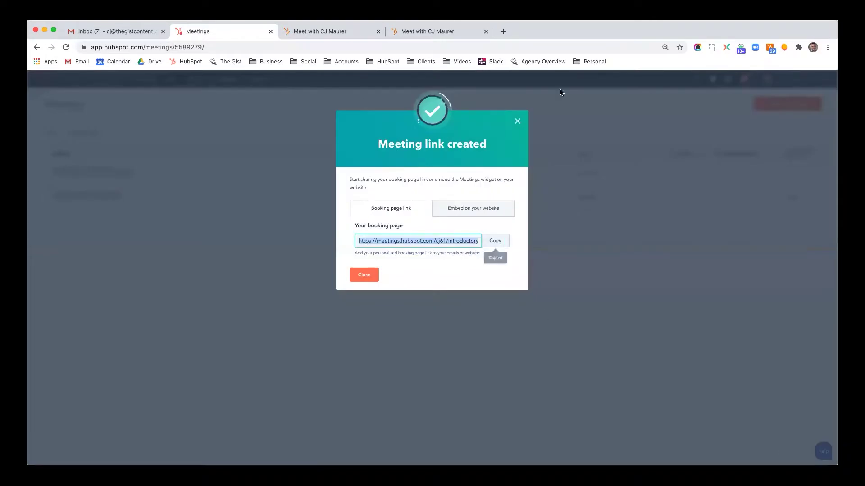
{"action": "left_click", "coordinate": [503, 31]}
{"action": "key", "text": "super+v"}
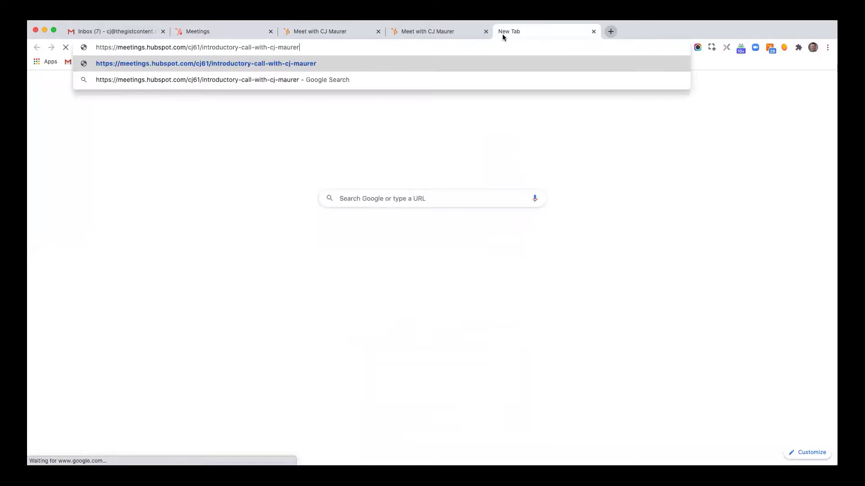
{"action": "key", "text": "Return"}
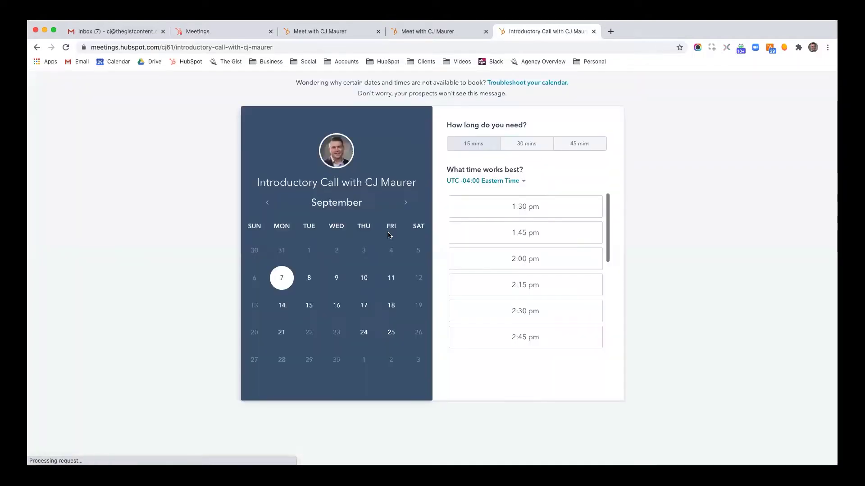
Choose the 45-minute length and browse available time slots on September 17, 7 and 8
{"action": "left_click", "coordinate": [527, 149]}
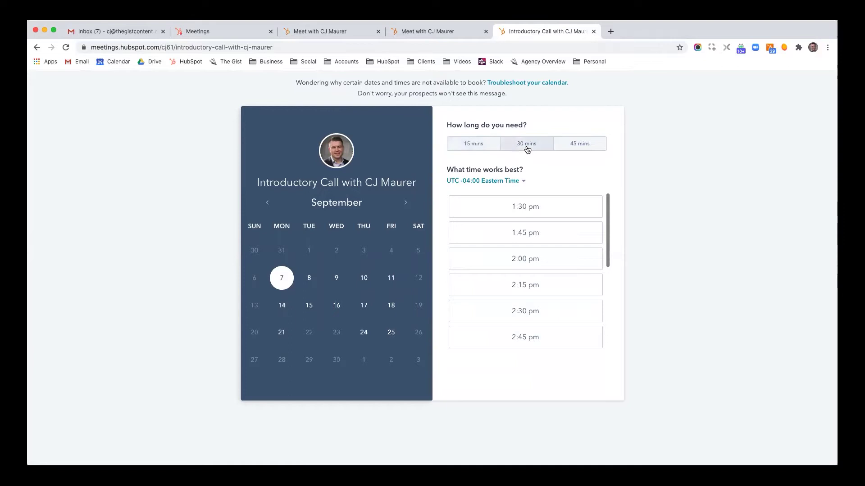
{"action": "left_click", "coordinate": [578, 145]}
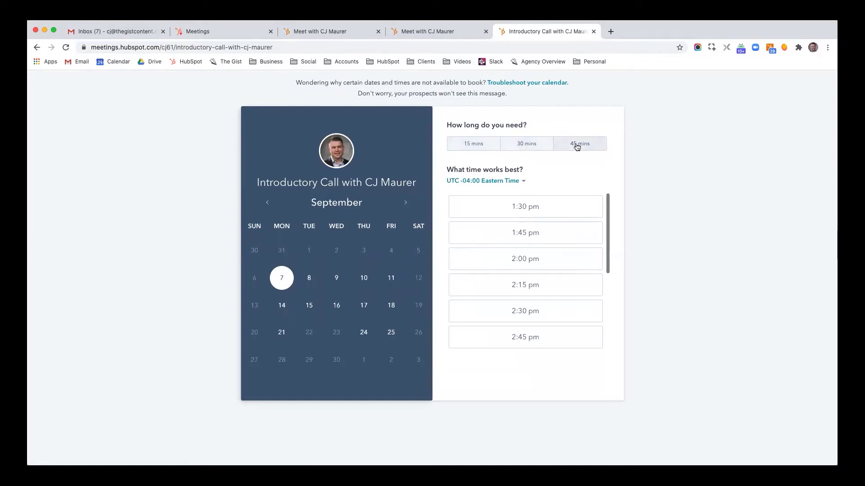
{"action": "left_click", "coordinate": [363, 304]}
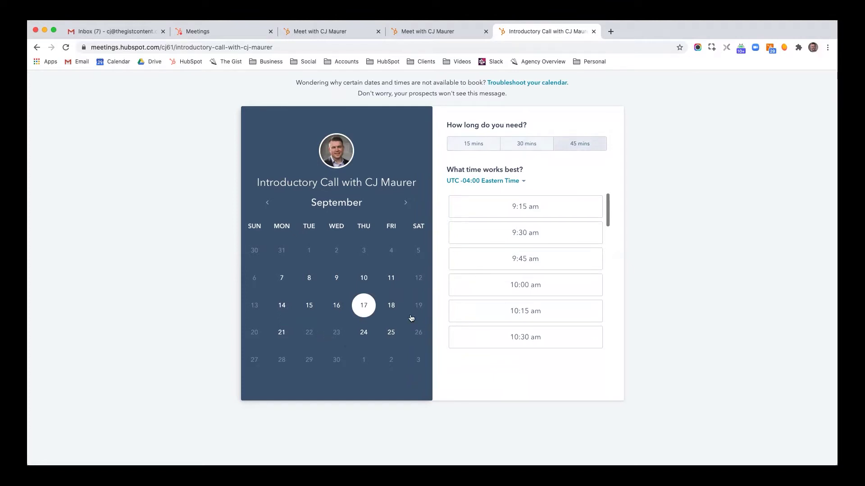
{"action": "scroll", "coordinate": [525, 315], "scroll_direction": "down", "scroll_amount": 5}
{"action": "scroll", "coordinate": [525, 311], "scroll_direction": "up", "scroll_amount": 5}
{"action": "left_click", "coordinate": [281, 278]}
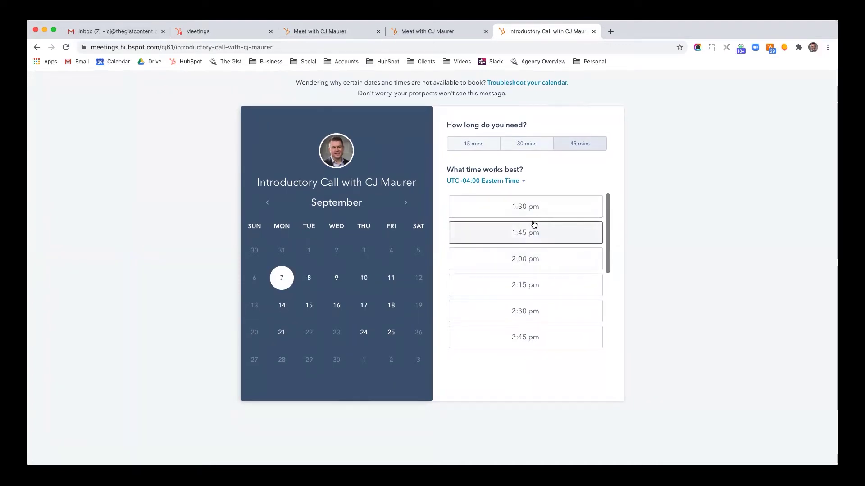
{"action": "left_click", "coordinate": [309, 278]}
{"action": "scroll", "coordinate": [559, 324], "scroll_direction": "down", "scroll_amount": 2}
{"action": "scroll", "coordinate": [559, 324], "scroll_direction": "up", "scroll_amount": 1}
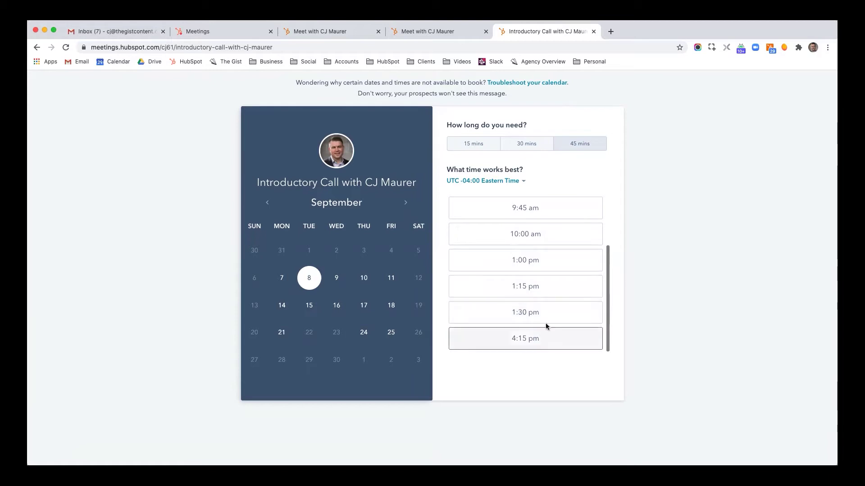
{"action": "scroll", "coordinate": [545, 323], "scroll_direction": "up", "scroll_amount": 1}
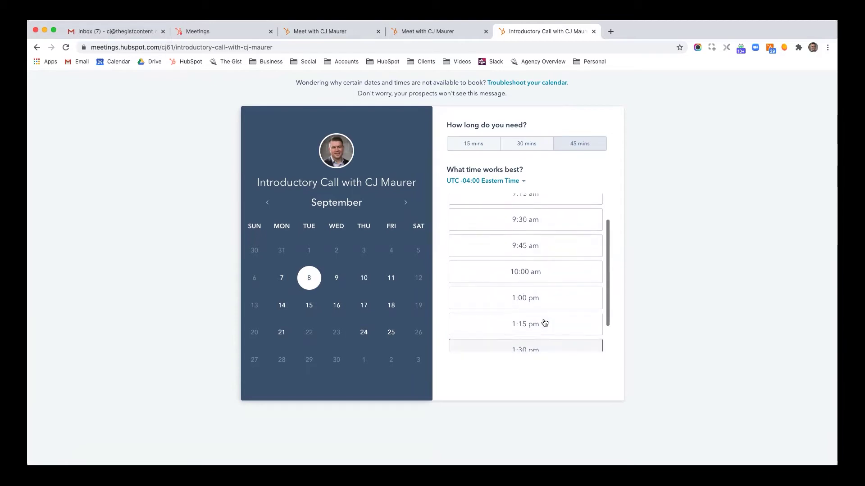